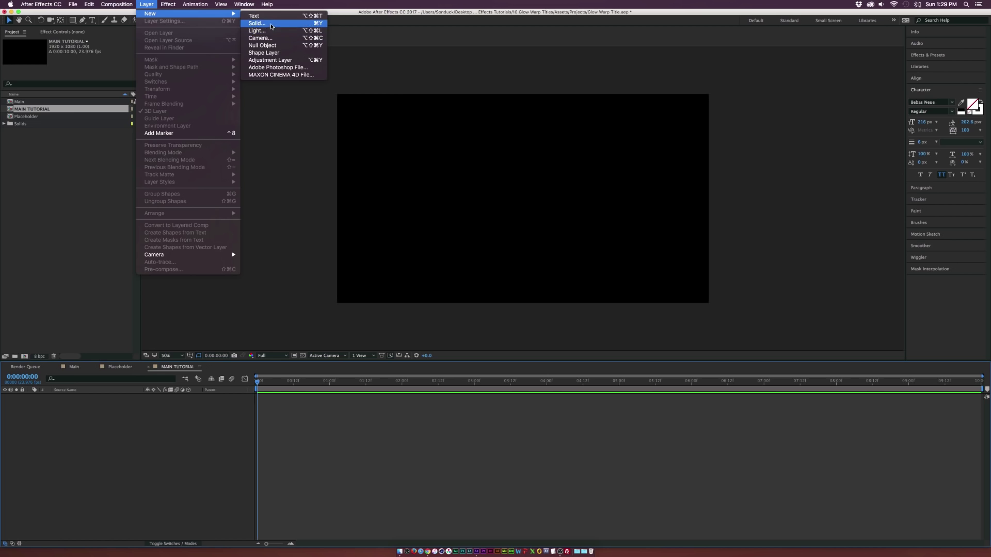
Create a solid layer named BG and apply the Gradient Ramp effect to it
{"action": "type", "text": "BG"}
{"action": "key", "text": "Return"}
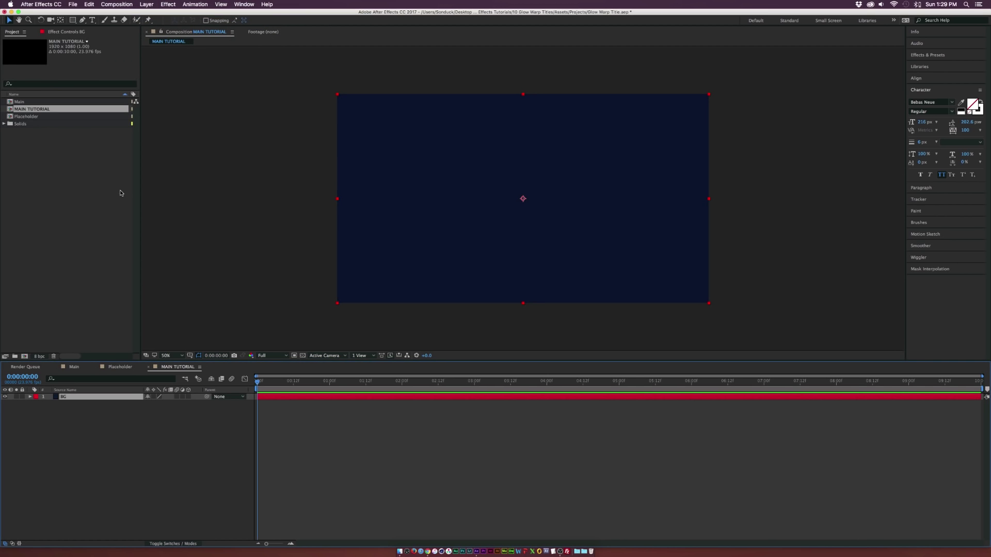
{"action": "left_click", "coordinate": [176, 3]}
{"action": "mouse_move", "coordinate": [184, 101]}
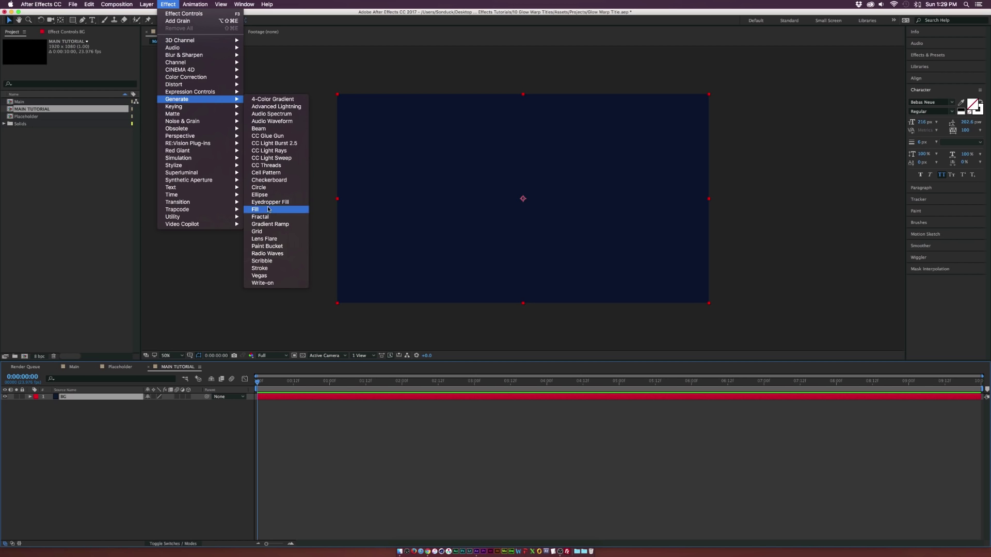
{"action": "left_click", "coordinate": [269, 224]}
Place the start of the ramp at the centre of the composition and set the ramp shape to Radial Ramp
{"action": "left_click", "coordinate": [80, 54]}
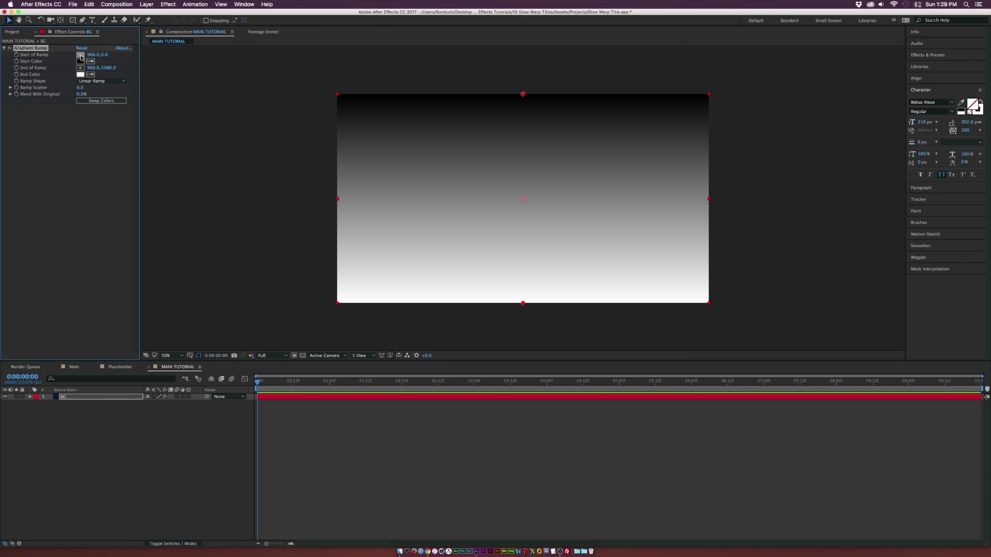
{"action": "left_click", "coordinate": [523, 199]}
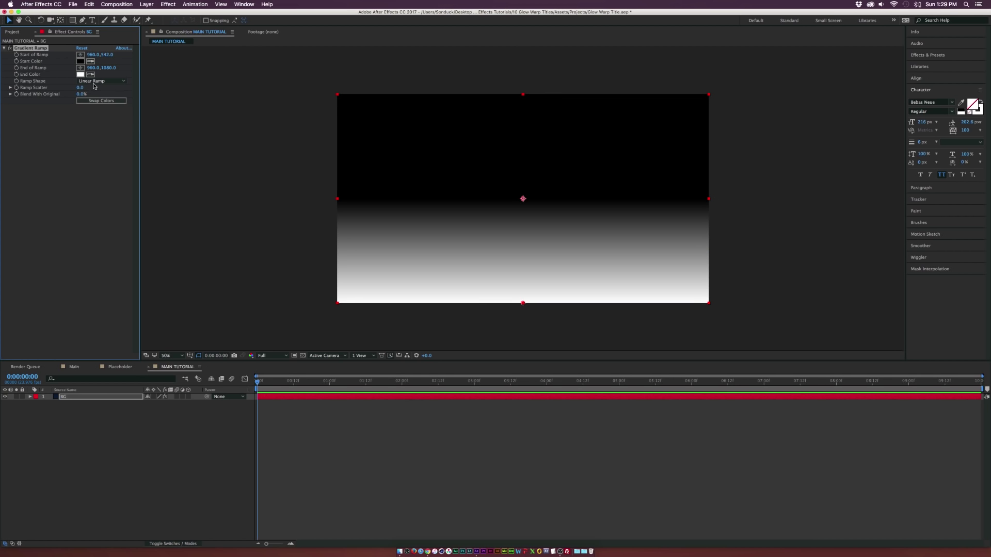
{"action": "left_click", "coordinate": [93, 81]}
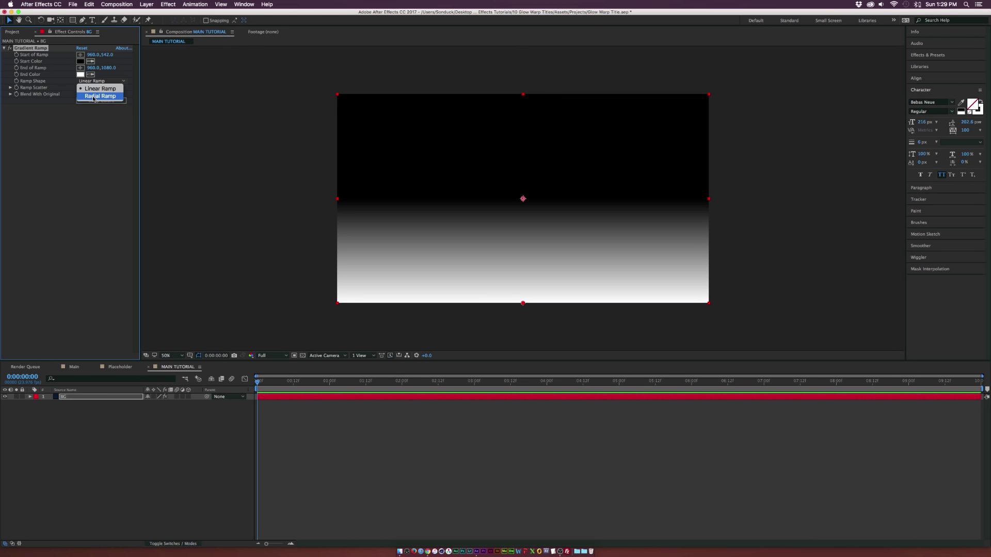
{"action": "left_click", "coordinate": [94, 96]}
Set the ramp's start color to dark blue (H 224°, S 100%, B 19%) and its end color to a near-black blue
{"action": "left_click", "coordinate": [80, 60]}
{"action": "left_click", "coordinate": [117, 103]}
{"action": "left_click_drag", "start_coordinate": [116, 103], "coordinate": [116, 96]}
{"action": "left_click_drag", "start_coordinate": [81, 112], "coordinate": [105, 139]}
{"action": "left_click", "coordinate": [166, 64]}
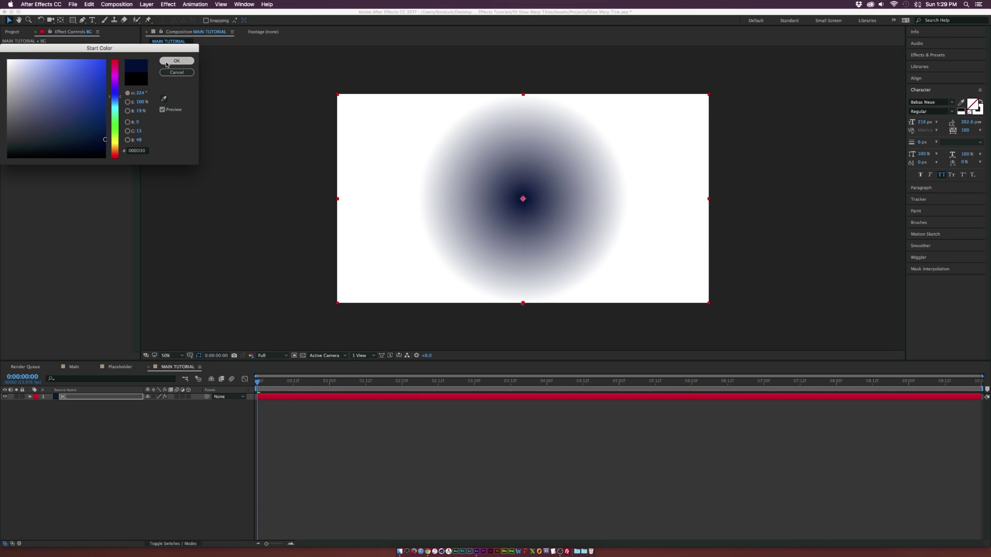
{"action": "left_click", "coordinate": [80, 75]}
{"action": "mouse_move", "coordinate": [117, 126]}
{"action": "left_mouse_down"}
{"action": "mouse_move", "coordinate": [116, 96]}
{"action": "mouse_move", "coordinate": [99, 133]}
{"action": "mouse_move", "coordinate": [108, 151]}
{"action": "left_mouse_up"}
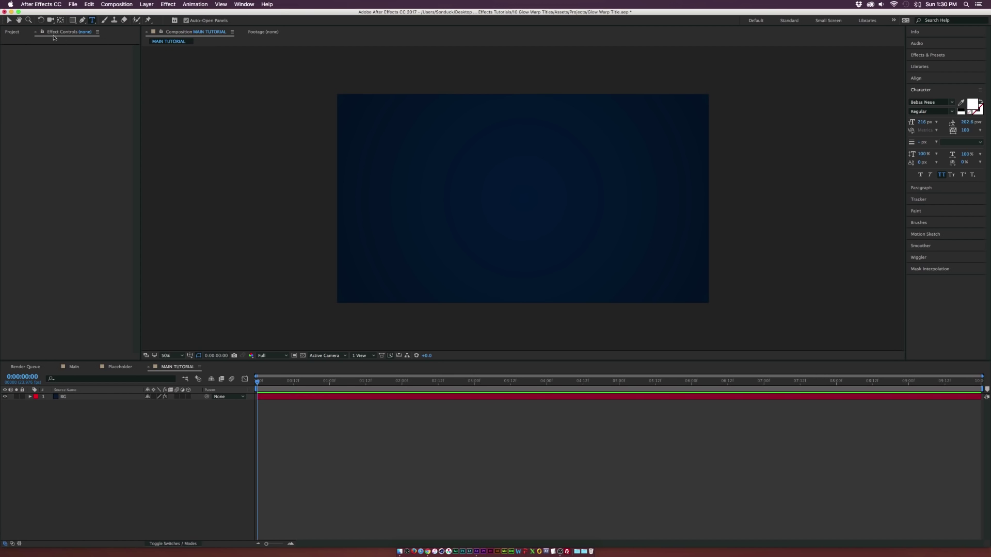
Add the title text "Premiumbeat" to the composition and swap its fill and stroke for a white outline without fill
{"action": "left_click", "coordinate": [519, 190]}
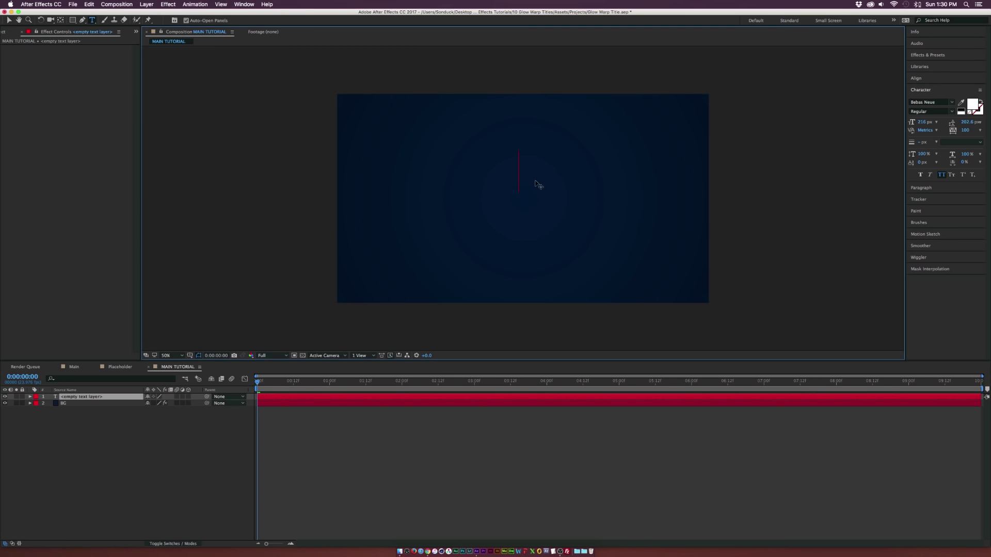
{"action": "type", "text": "Premiumbeat"}
{"action": "left_click", "coordinate": [582, 170]}
{"action": "left_click_drag", "start_coordinate": [630, 169], "coordinate": [409, 168]}
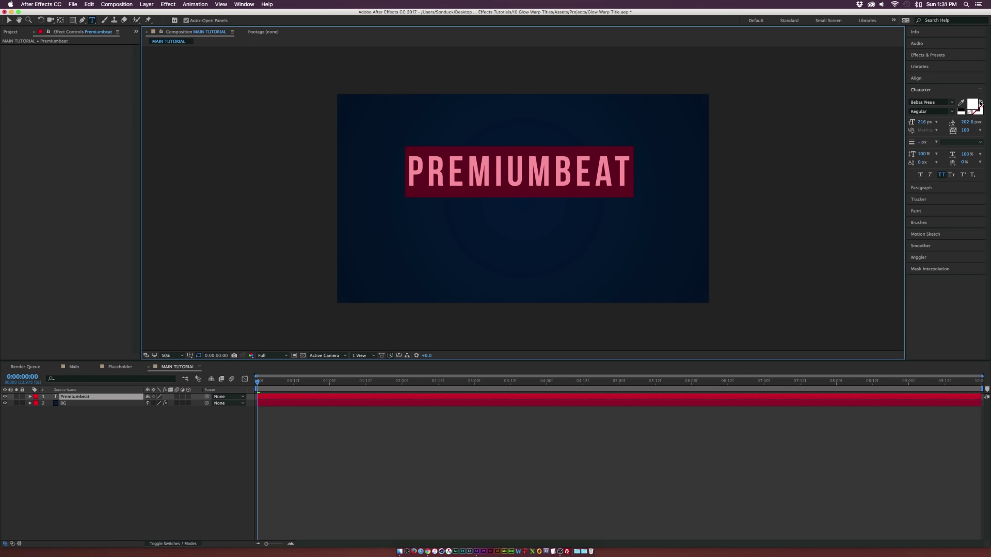
{"action": "left_click", "coordinate": [981, 105]}
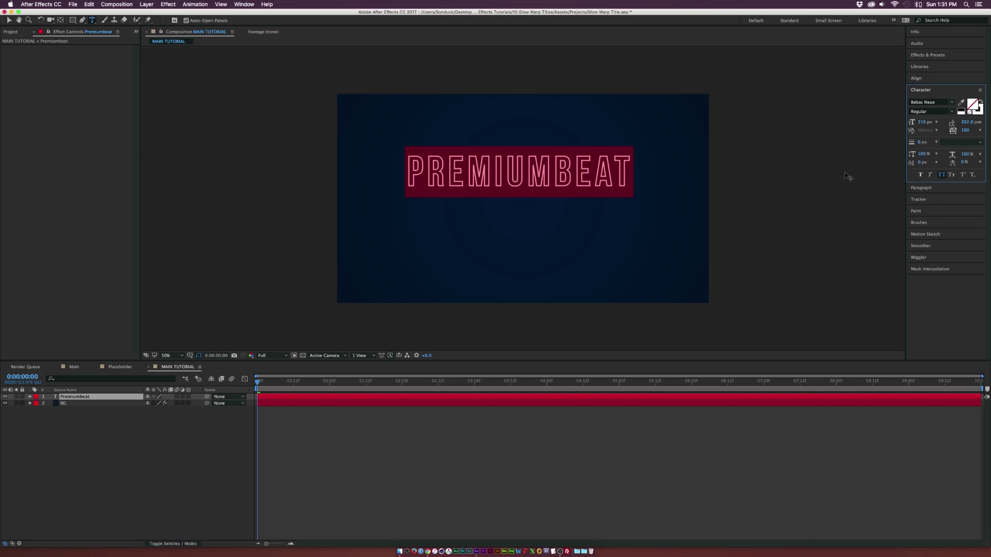
Try an 8 px stroke width on the title text and restore it to 6 px
{"action": "left_click", "coordinate": [917, 142]}
{"action": "type", "text": "8"}
{"action": "key", "text": "Return"}
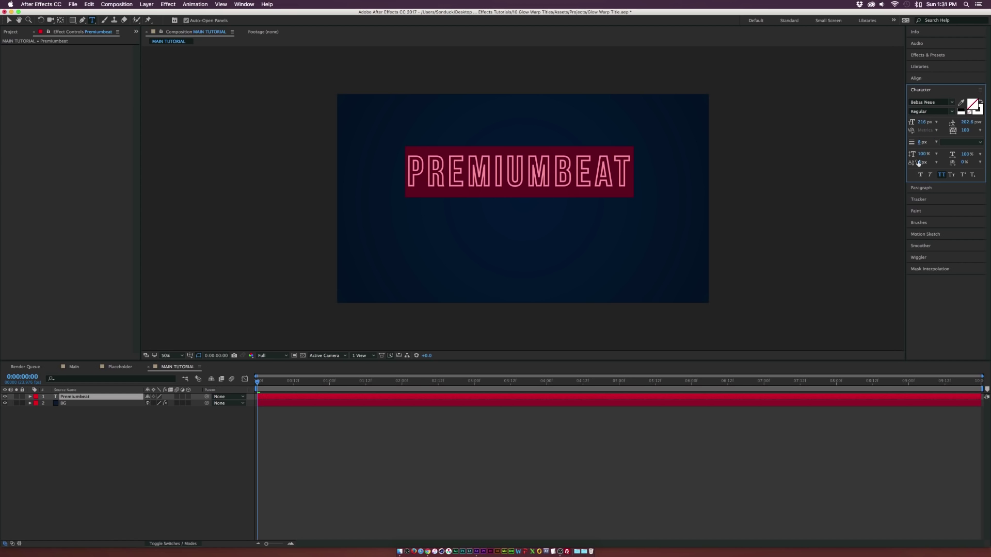
{"action": "left_click", "coordinate": [919, 143]}
{"action": "key", "text": "Return"}
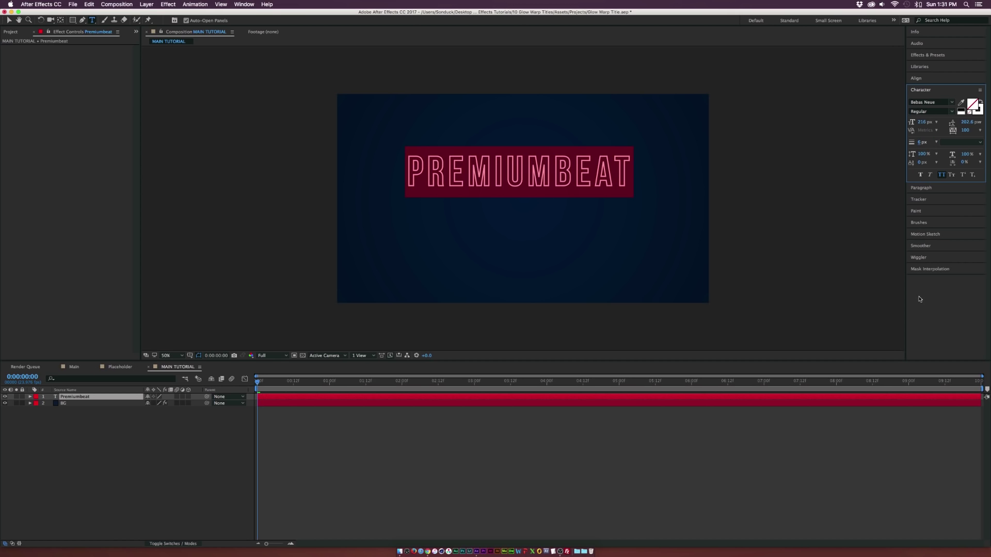
Center the title text horizontally and vertically in the composition
{"action": "left_click", "coordinate": [514, 179]}
{"action": "left_click", "coordinate": [9, 20]}
{"action": "left_click", "coordinate": [244, 4]}
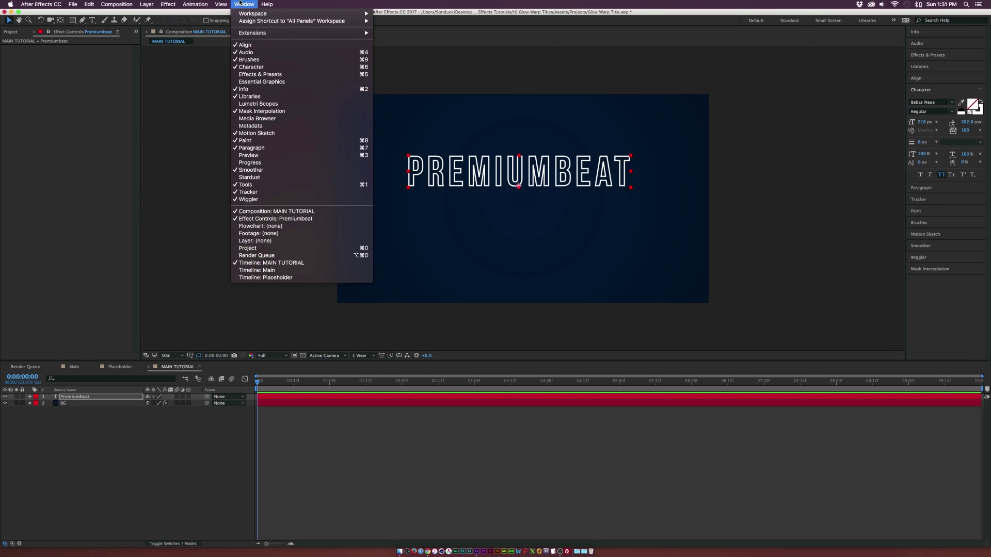
{"action": "left_click", "coordinate": [246, 45]}
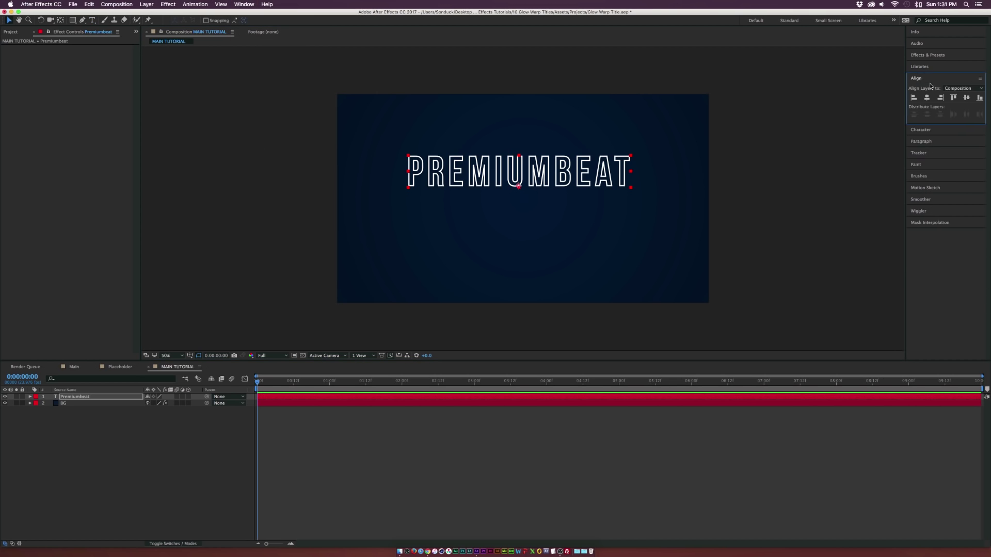
{"action": "left_click", "coordinate": [927, 98]}
{"action": "left_click", "coordinate": [967, 99]}
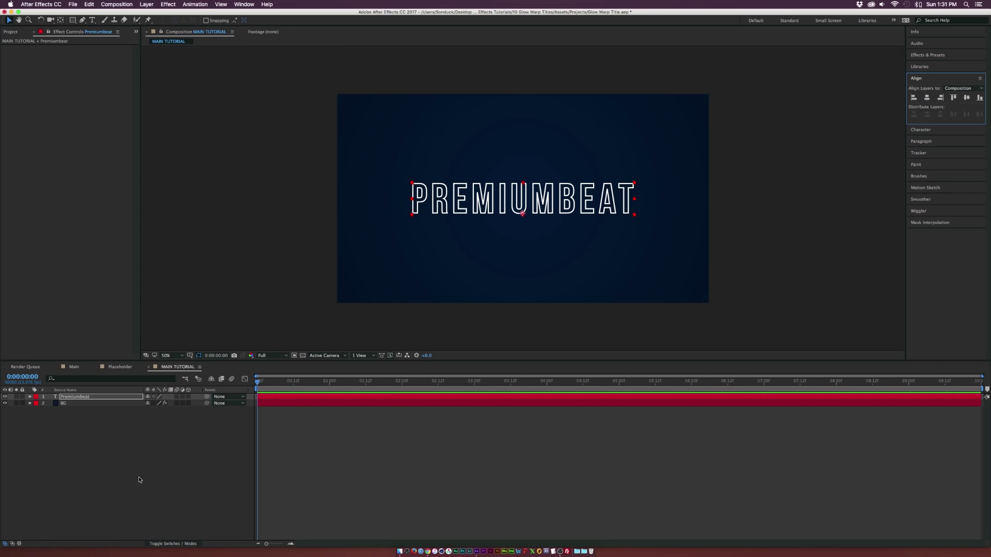
Draw an unfilled rectangle with a 3 px white stroke closely around the title, on its own shape layer
{"action": "left_click", "coordinate": [138, 480]}
{"action": "left_click_drag", "start_coordinate": [73, 19], "coordinate": [93, 20]}
{"action": "left_click", "coordinate": [93, 20]}
{"action": "mouse_move", "coordinate": [407, 178]}
{"action": "left_mouse_down"}
{"action": "mouse_move", "coordinate": [511, 221]}
{"action": "mouse_move", "coordinate": [638, 219]}
{"action": "left_mouse_up"}
Duplicate the rectangle layer and scale the copy to 104% wide and 118% high as an outer frame
{"action": "left_click", "coordinate": [90, 397]}
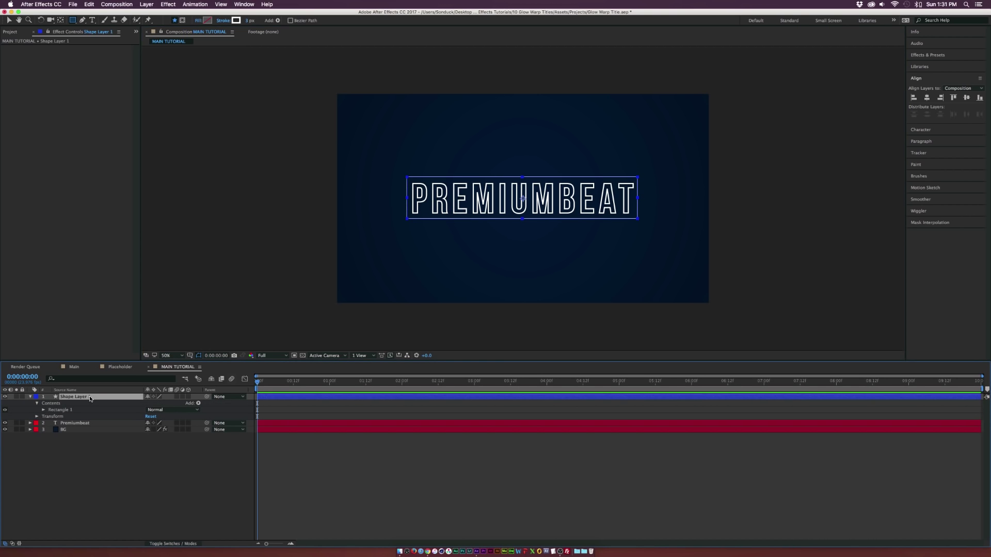
{"action": "key", "text": "super+d"}
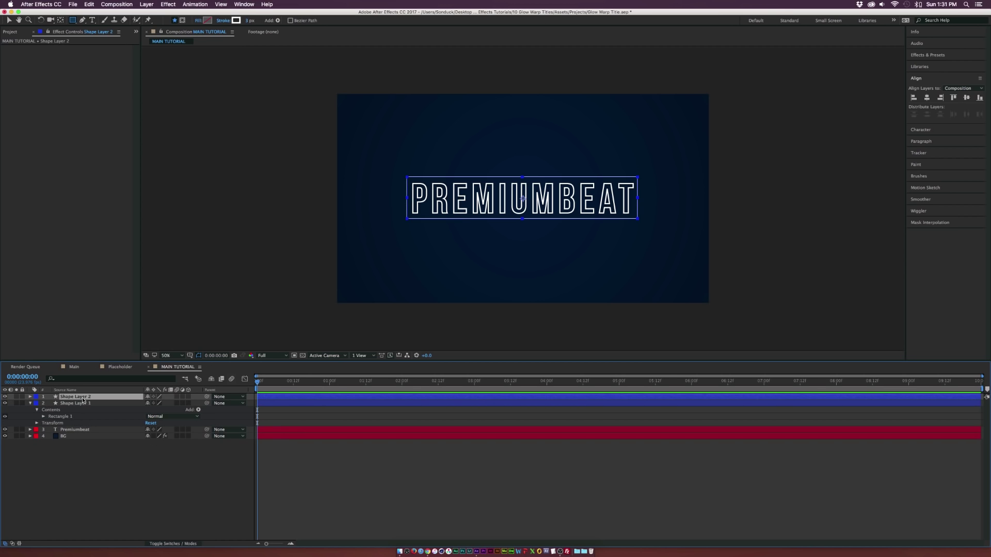
{"action": "key", "text": "s"}
{"action": "mouse_move", "coordinate": [155, 403]}
{"action": "left_mouse_down"}
{"action": "mouse_move", "coordinate": [146, 404]}
{"action": "mouse_move", "coordinate": [154, 403]}
{"action": "left_mouse_up"}
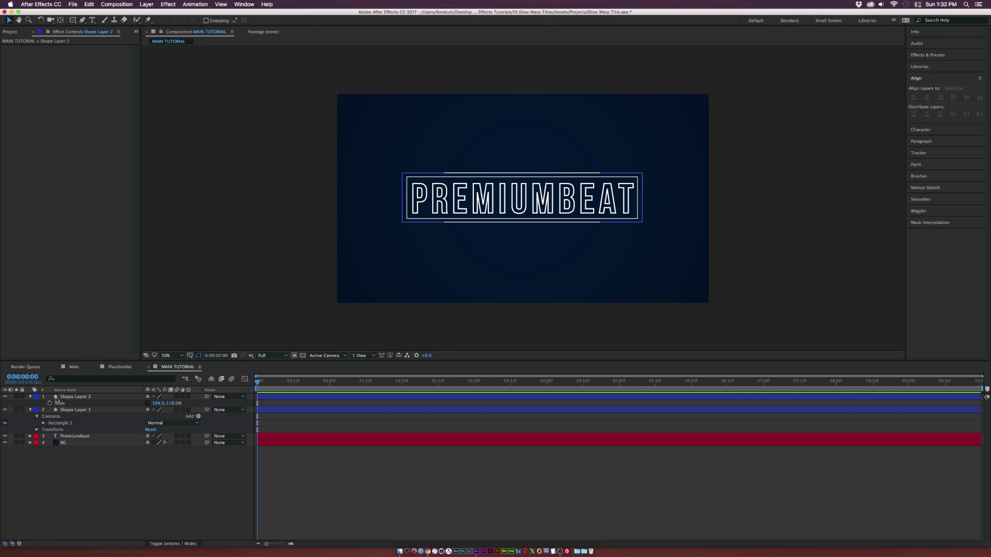
Align both rectangle frames to center horizontally and vertically
{"action": "left_click", "coordinate": [62, 398]}
{"action": "left_click", "coordinate": [67, 411], "text": "shift"}
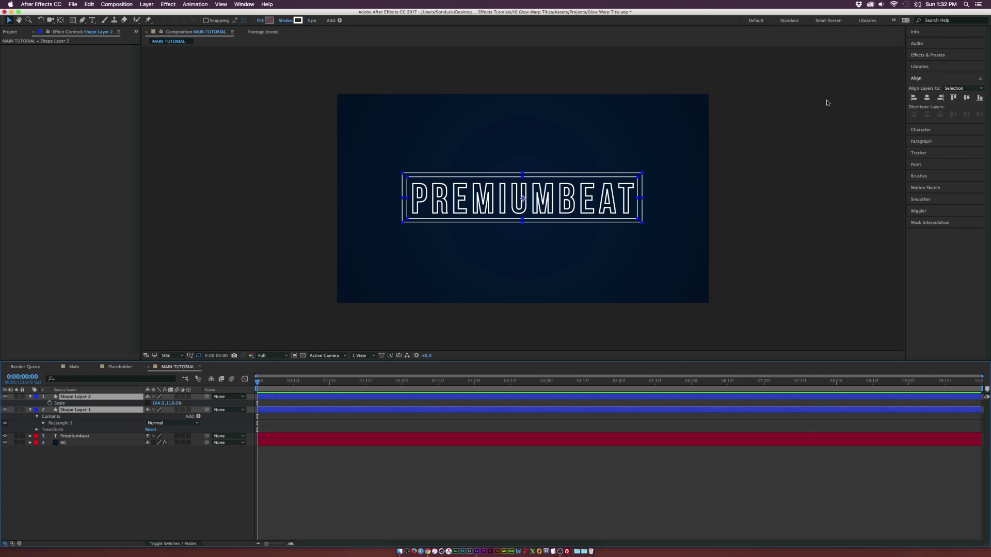
{"action": "left_click", "coordinate": [928, 99]}
{"action": "left_click", "coordinate": [968, 98]}
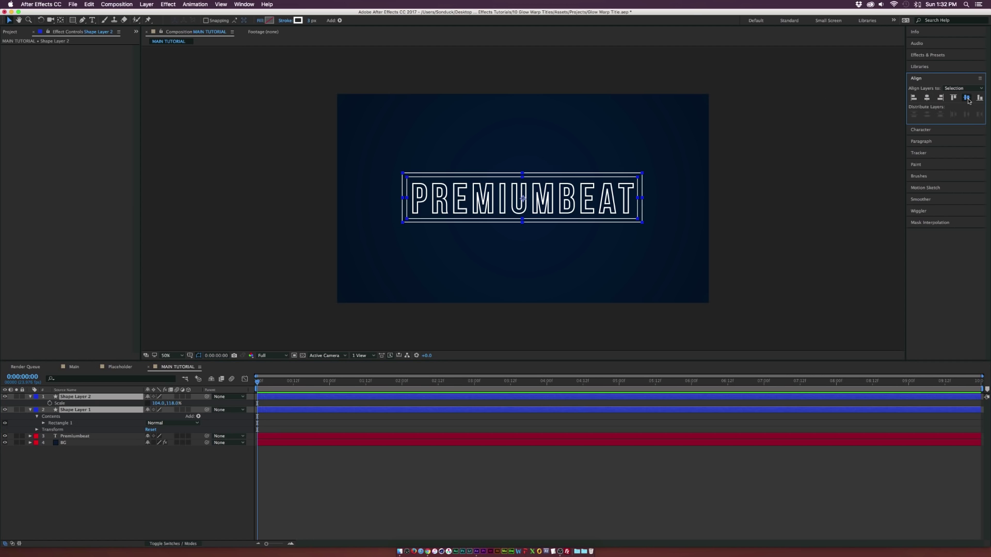
{"action": "left_click", "coordinate": [739, 162]}
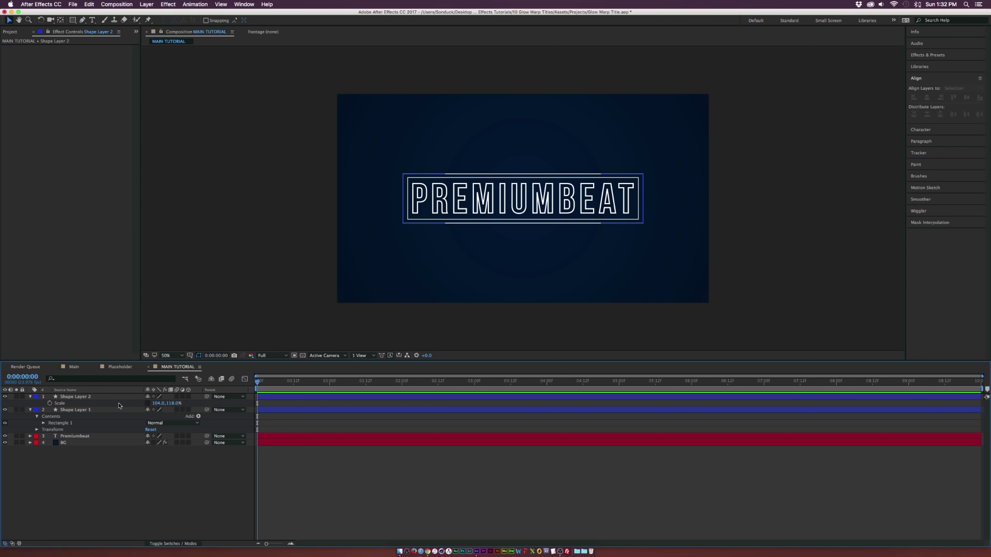
Pre-compose the two rectangle layers and the title text into a composition named "Placeholder TUT"
{"action": "left_click", "coordinate": [78, 397]}
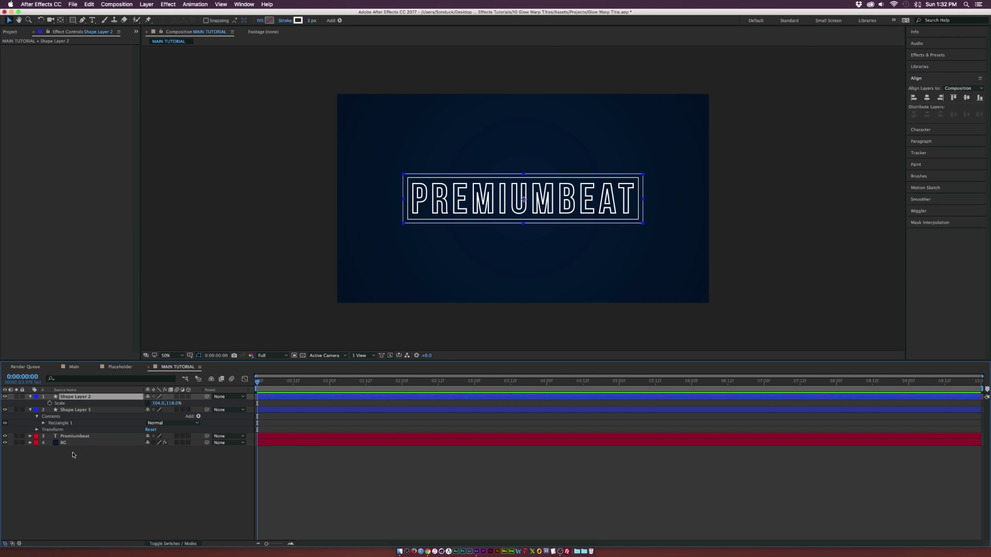
{"action": "left_click", "coordinate": [76, 436], "text": "shift"}
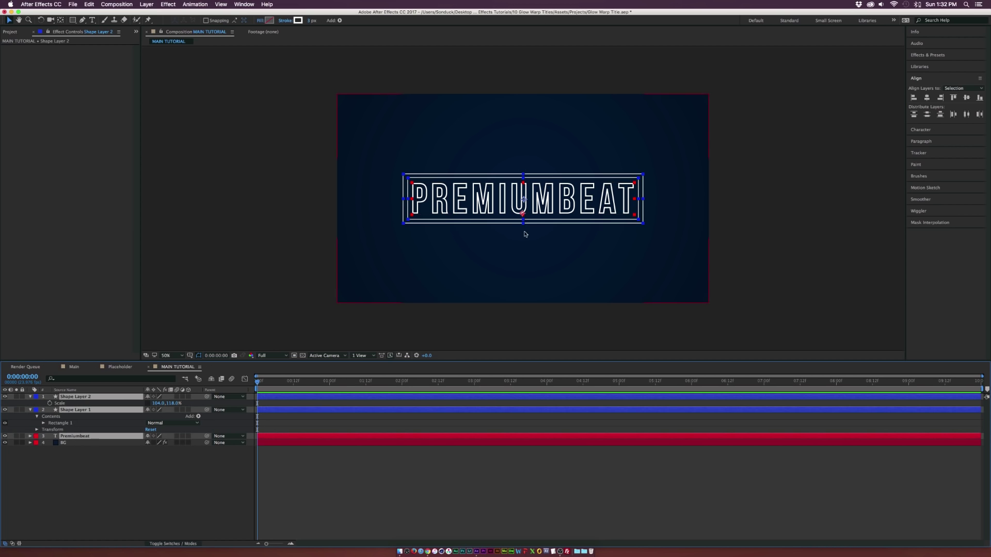
{"action": "left_click", "coordinate": [147, 5]}
{"action": "left_click", "coordinate": [172, 269]}
{"action": "type", "text": "Placeholder"}
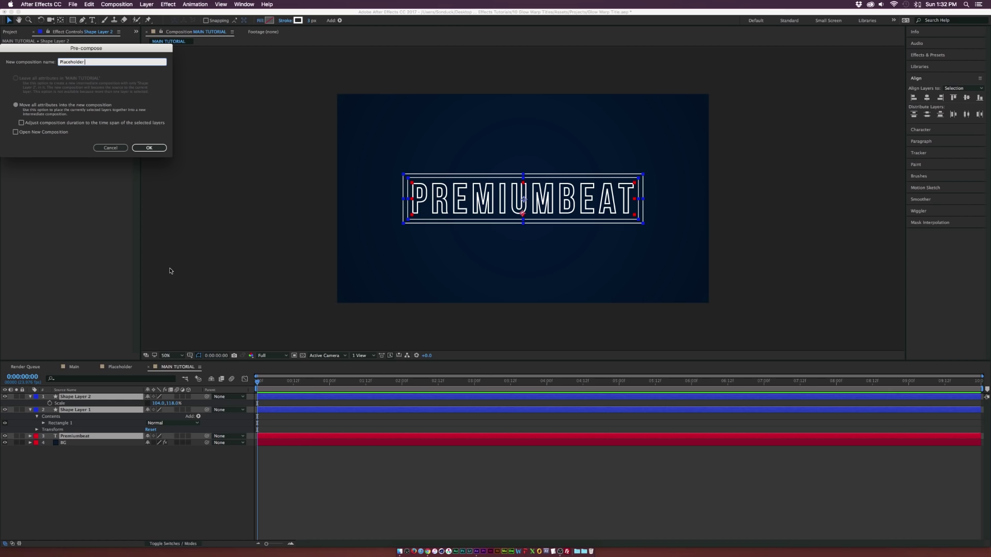
{"action": "type", "text": " TUT"}
{"action": "left_click", "coordinate": [149, 147]}
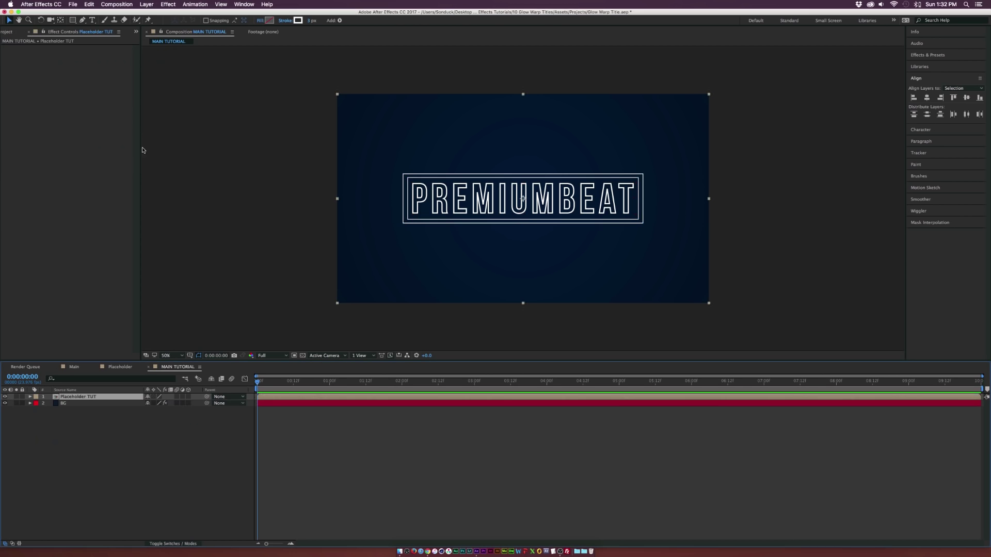
Open the Placeholder TUT composition to check its layers and return to MAIN TUTORIAL
{"action": "double_click", "coordinate": [93, 397]}
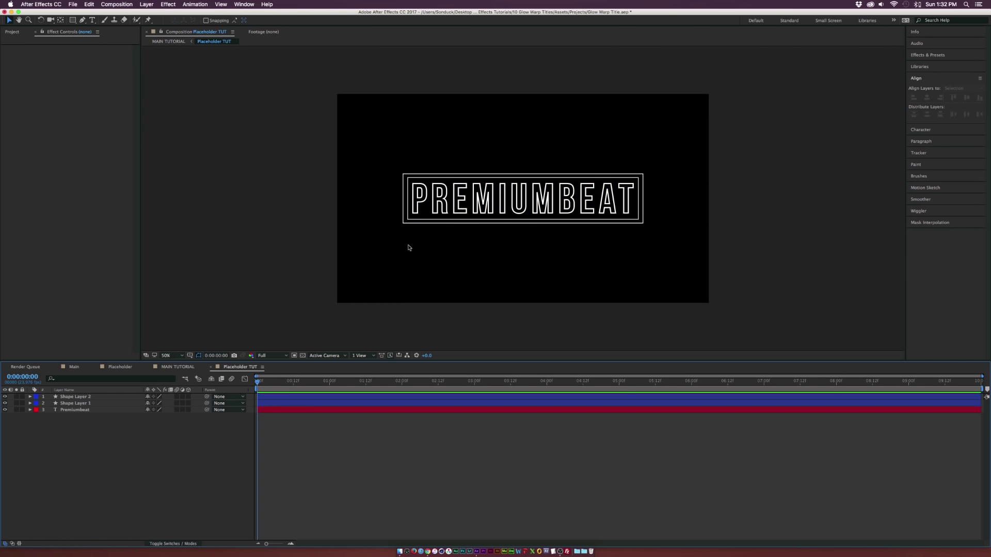
{"action": "left_click", "coordinate": [176, 368]}
{"action": "left_click", "coordinate": [111, 450]}
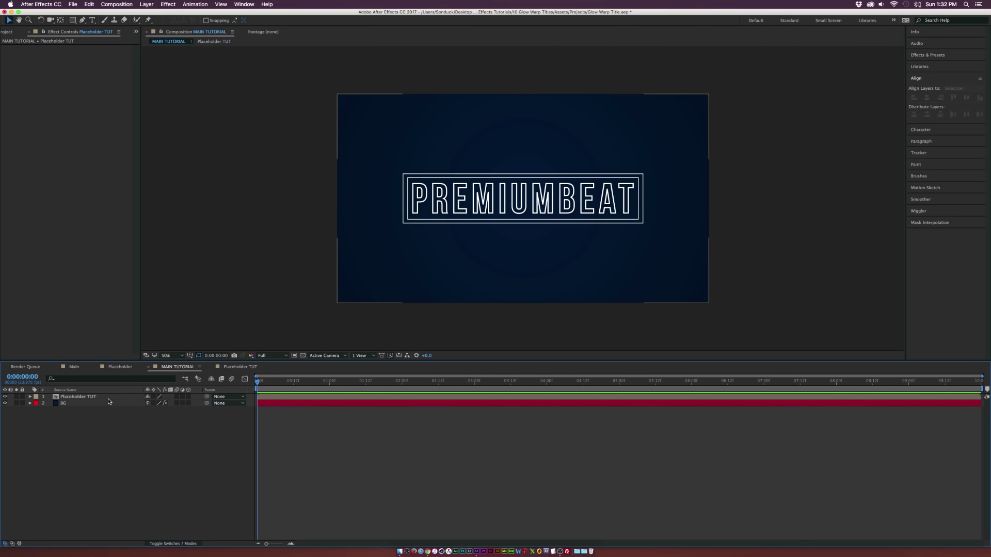
Animate the Placeholder TUT layer's scale with keyframes from 123% at the first frame to 100% at 2 seconds
{"action": "left_click", "coordinate": [108, 398]}
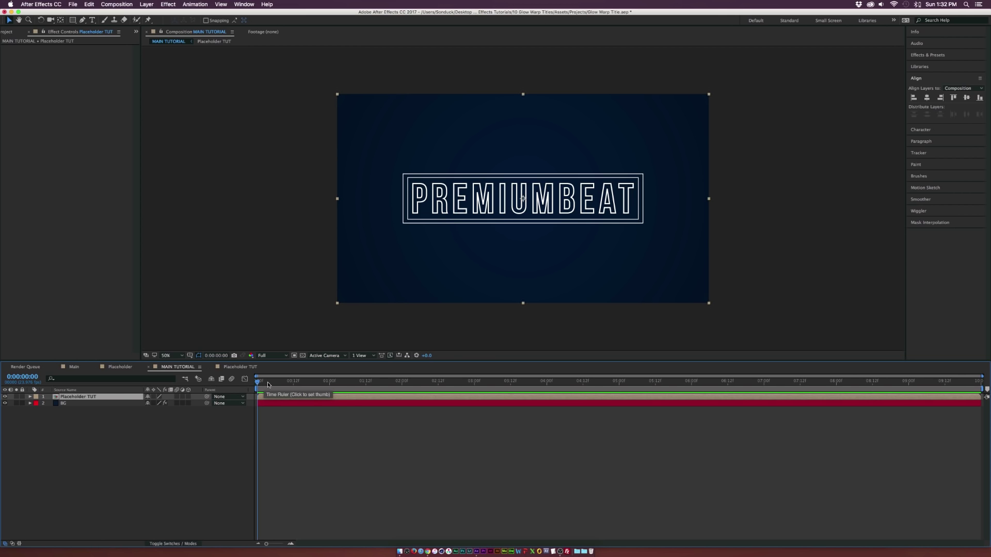
{"action": "key", "text": "s"}
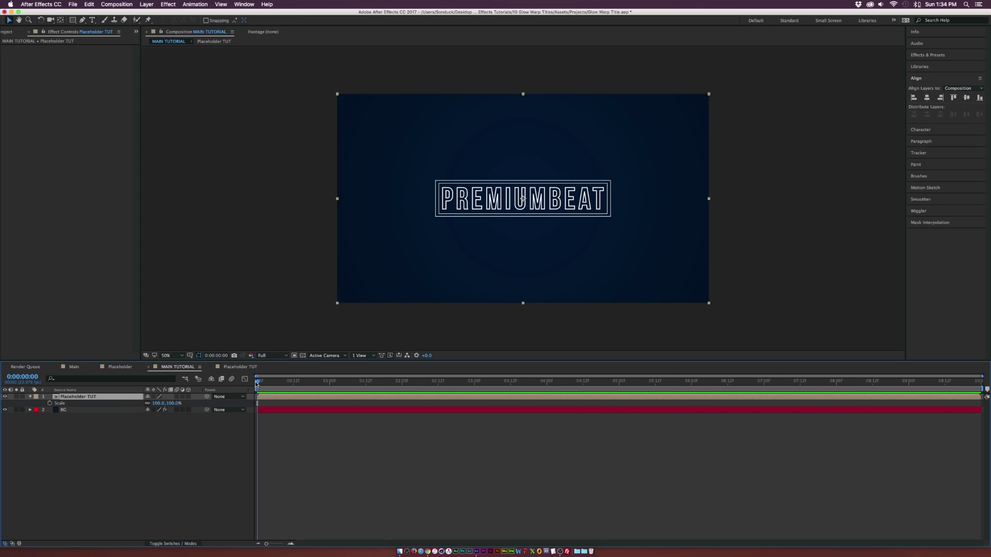
{"action": "left_click_drag", "start_coordinate": [158, 403], "coordinate": [184, 404]}
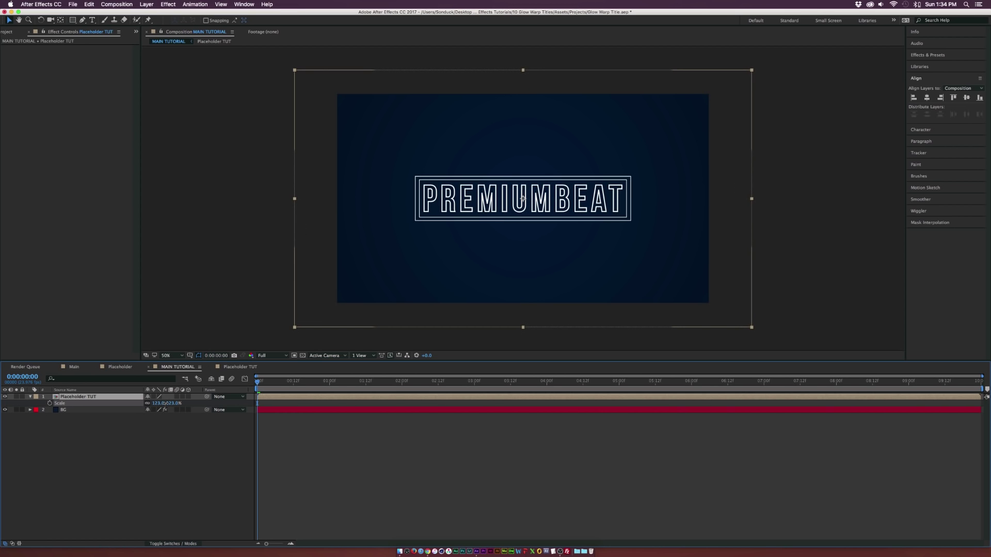
{"action": "left_click", "coordinate": [50, 405]}
{"action": "left_click_drag", "start_coordinate": [341, 382], "coordinate": [404, 384]}
{"action": "left_click", "coordinate": [157, 404]}
{"action": "type", "text": "100"}
{"action": "left_click", "coordinate": [166, 469]}
Move to 0:00:01:13 and apply the CC Radial Fast Blur effect to the Placeholder TUT layer
{"action": "left_click_drag", "start_coordinate": [338, 383], "coordinate": [369, 383]}
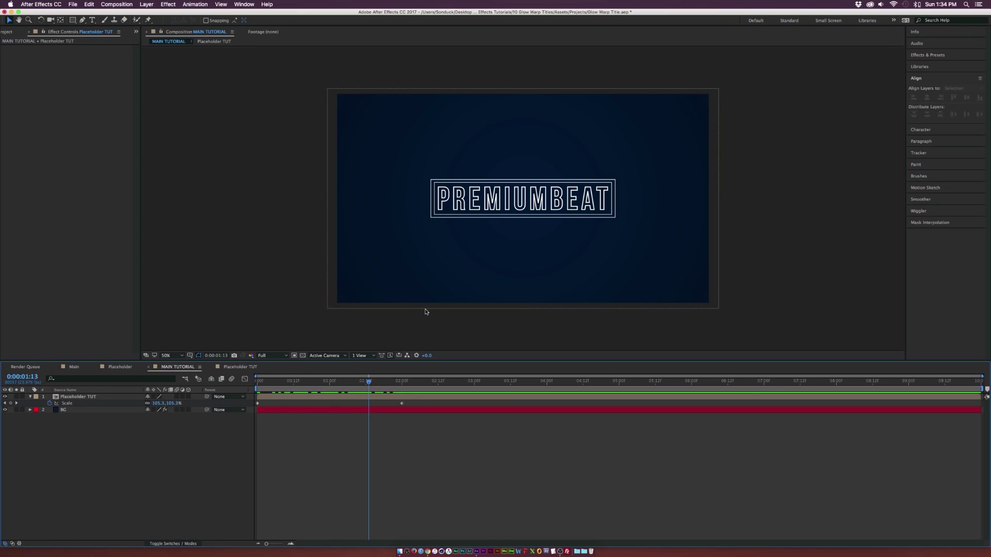
{"action": "left_click", "coordinate": [168, 4]}
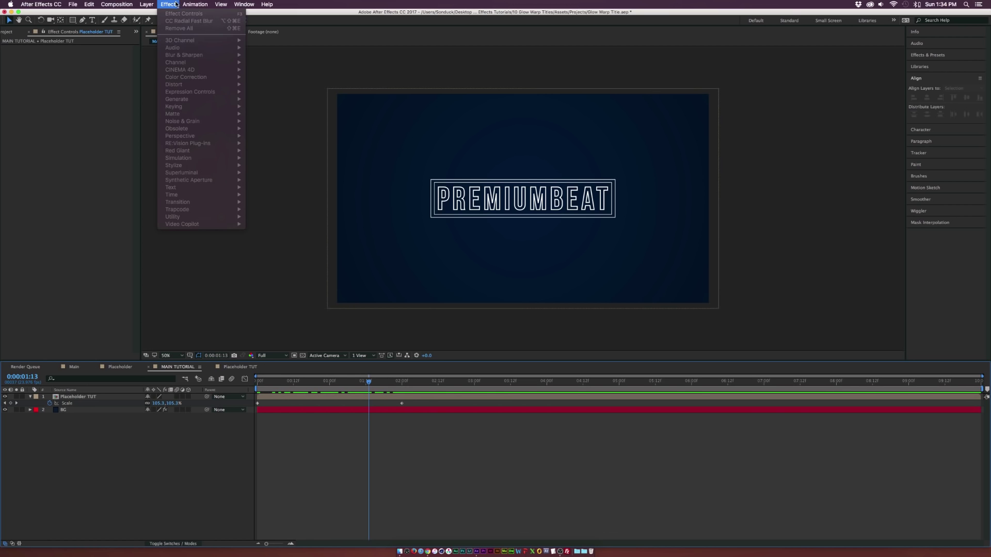
{"action": "left_click", "coordinate": [73, 278]}
{"action": "left_click", "coordinate": [76, 397]}
{"action": "left_click", "coordinate": [169, 4]}
{"action": "mouse_move", "coordinate": [207, 55]}
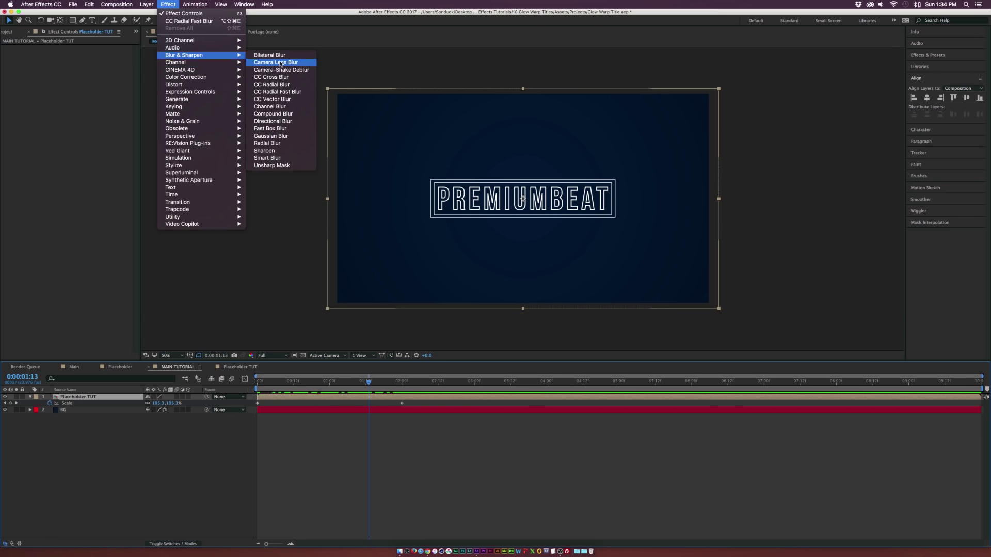
{"action": "left_click", "coordinate": [279, 92]}
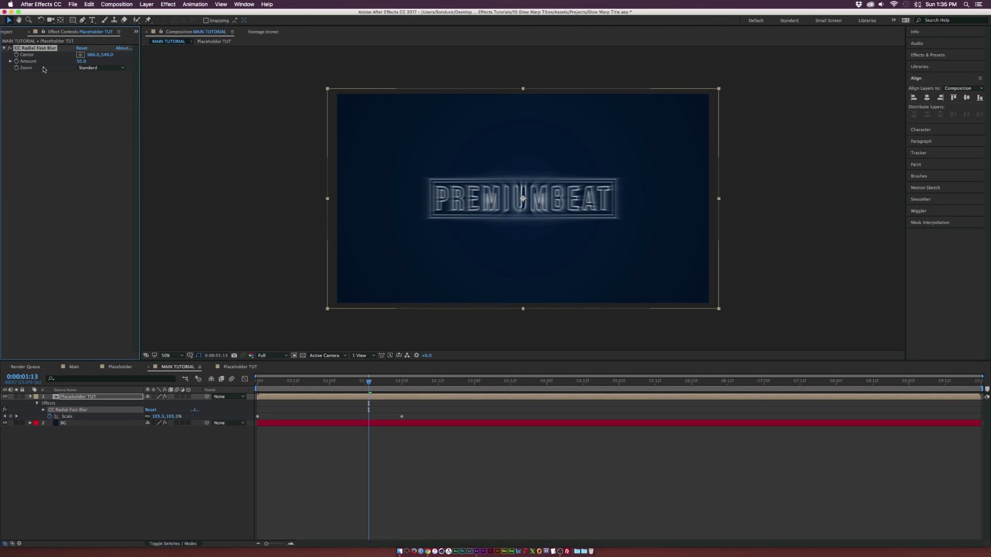
Keyframe the radial blur's Amount at 0 at 0:00:01:13 and raise it to 100 at 0:00:03:12
{"action": "left_click", "coordinate": [80, 61]}
{"action": "type", "text": "0"}
{"action": "key", "text": "Return"}
{"action": "left_click_drag", "start_coordinate": [409, 383], "coordinate": [511, 383]}
{"action": "left_click_drag", "start_coordinate": [80, 62], "coordinate": [290, 76]}
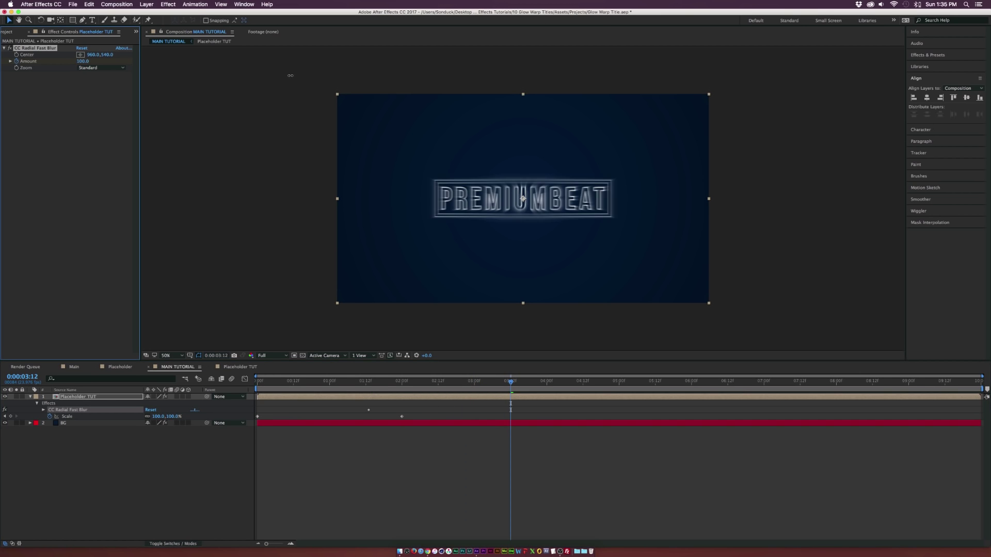
Preview the radial blur animation and apply the Glow effect to the Placeholder TUT layer
{"action": "left_click_drag", "start_coordinate": [505, 385], "coordinate": [422, 390]}
{"action": "key", "text": "space"}
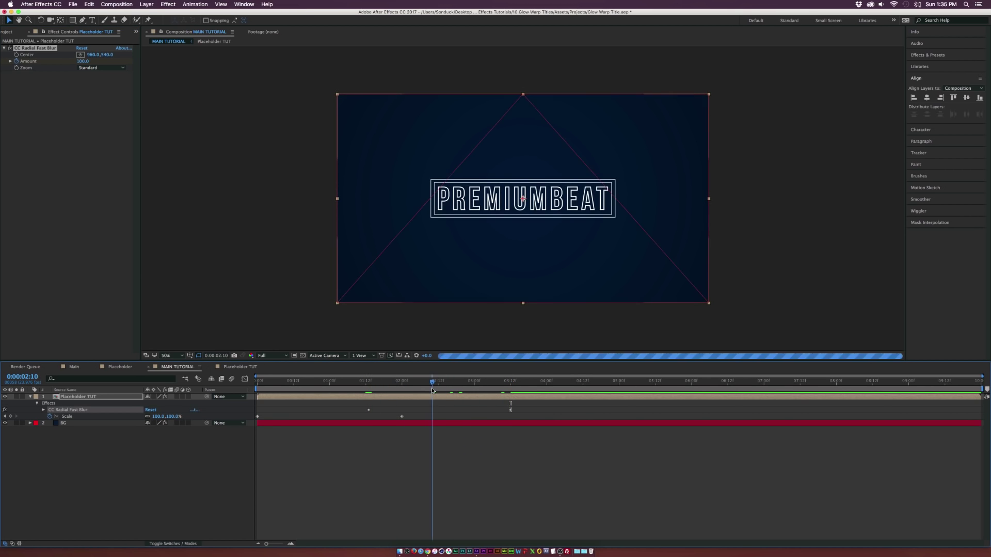
{"action": "left_click", "coordinate": [168, 4]}
{"action": "left_click", "coordinate": [168, 4]}
{"action": "left_click", "coordinate": [169, 4]}
{"action": "mouse_move", "coordinate": [186, 165]}
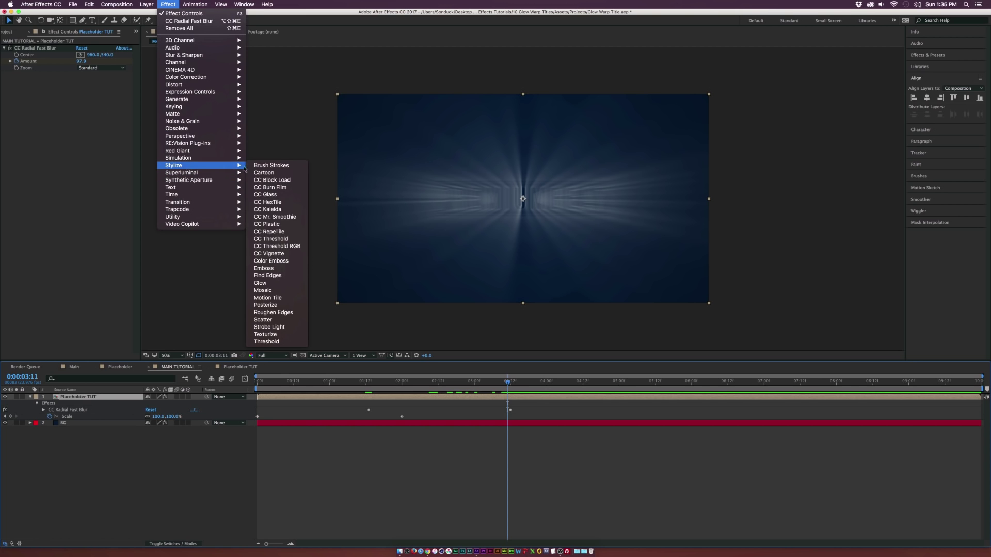
{"action": "left_click", "coordinate": [250, 283]}
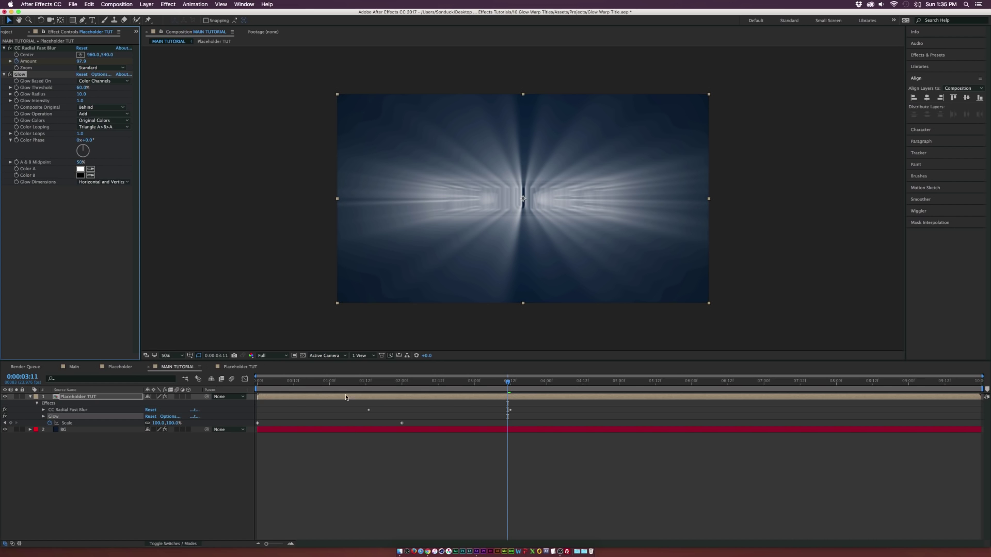
Keyframe the Glow Radius at 0 at 0:00:01:00 and at 10 at 0:00:02:00, and scrub through the result
{"action": "left_click", "coordinate": [260, 382]}
{"action": "key", "text": "space"}
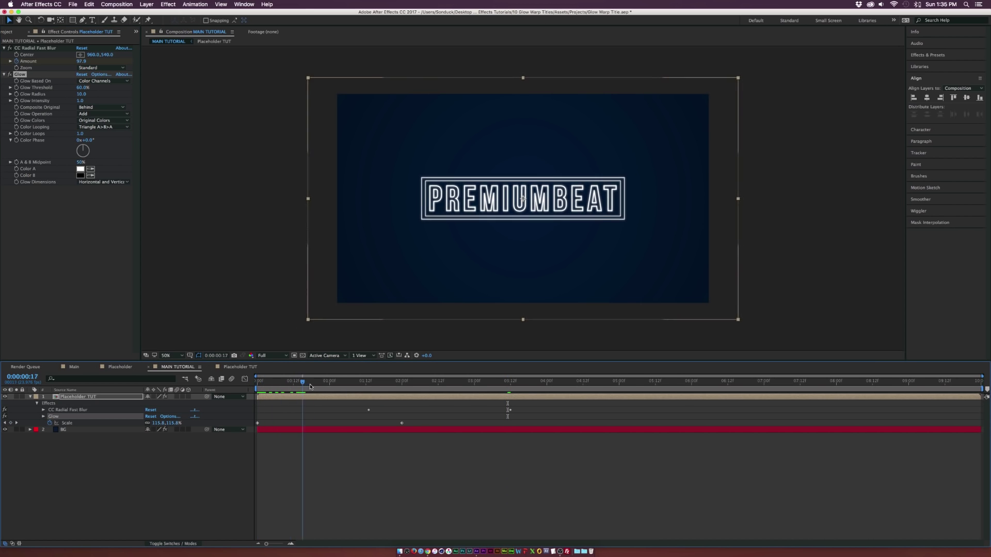
{"action": "left_click_drag", "start_coordinate": [350, 386], "coordinate": [328, 389]}
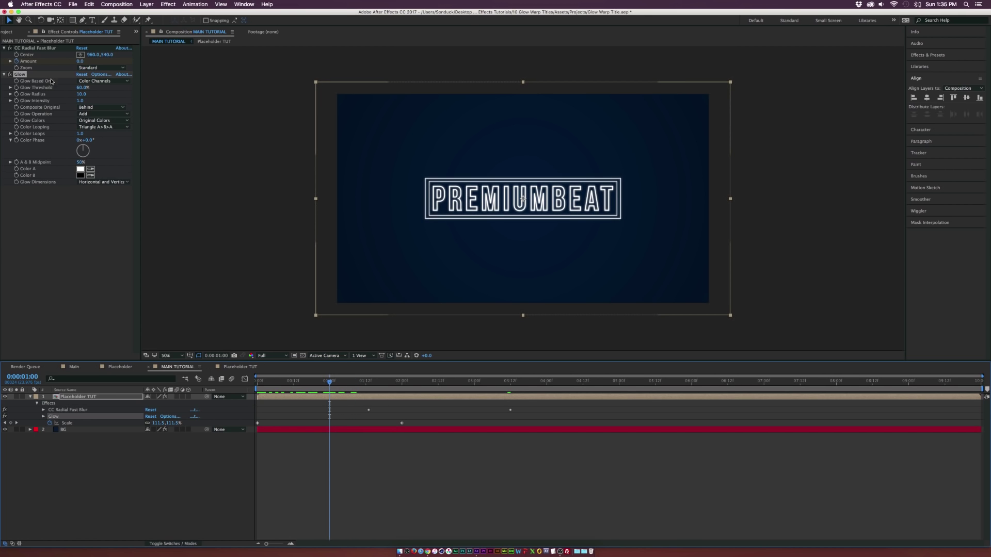
{"action": "left_click", "coordinate": [16, 94]}
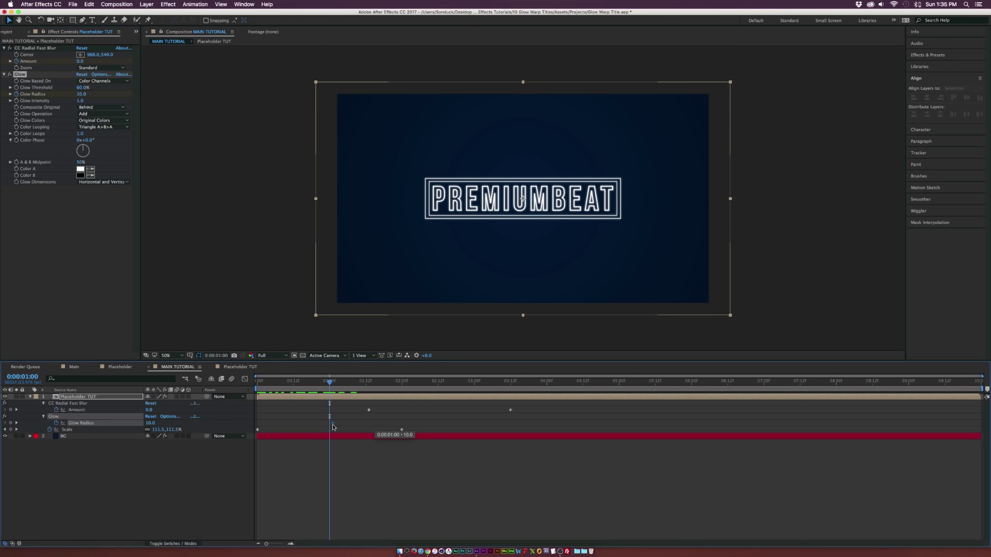
{"action": "left_click_drag", "start_coordinate": [365, 427], "coordinate": [402, 428]}
{"action": "left_click", "coordinate": [82, 94]}
{"action": "type", "text": "0"}
{"action": "key", "text": "Return"}
{"action": "left_click_drag", "start_coordinate": [330, 383], "coordinate": [512, 383]}
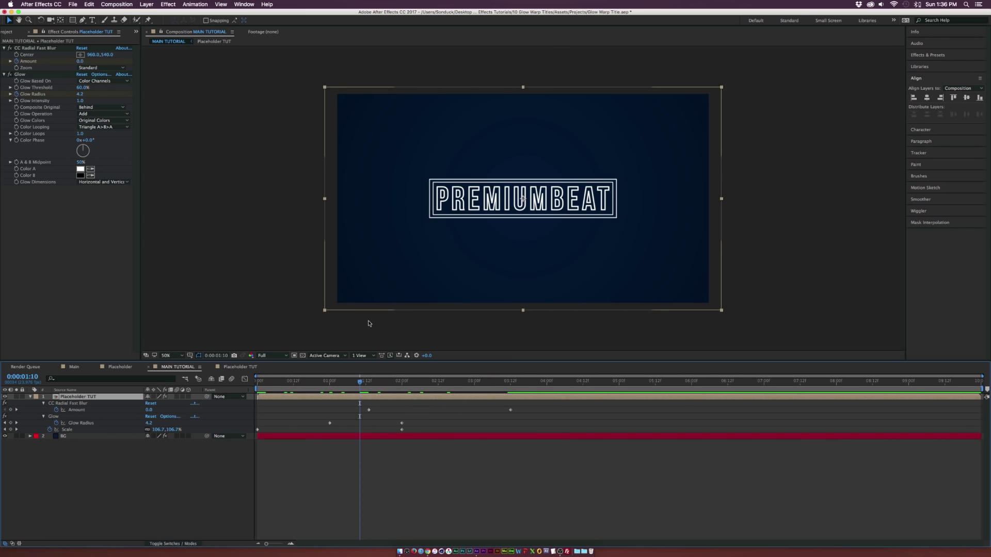
Apply the Tint color correction effect to the Placeholder TUT layer
{"action": "left_click_drag", "start_coordinate": [394, 384], "coordinate": [453, 383]}
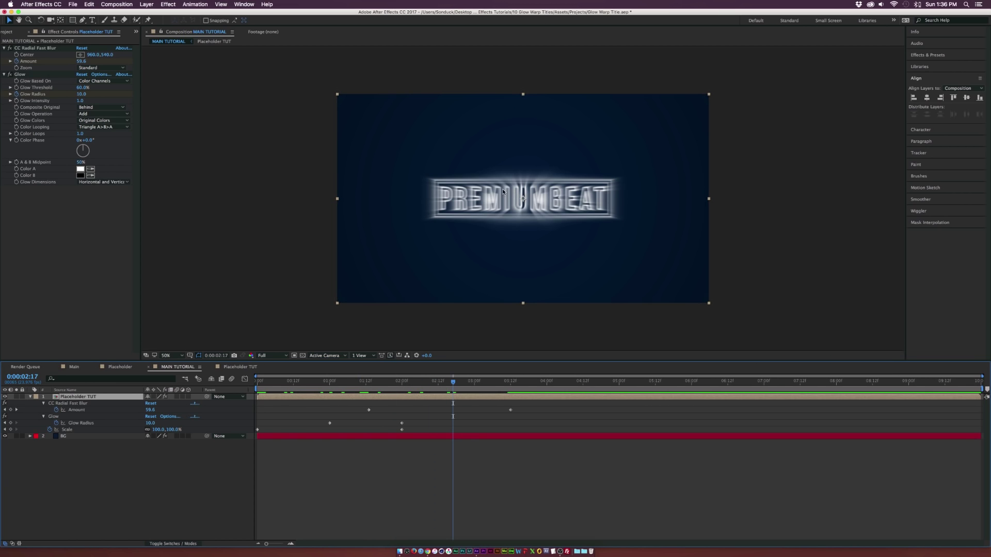
{"action": "left_click", "coordinate": [170, 4]}
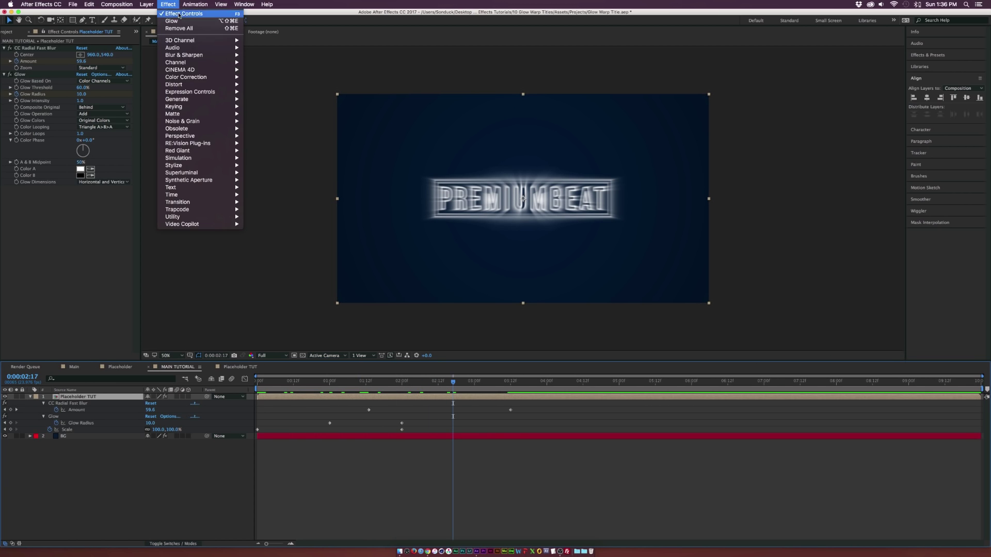
{"action": "mouse_move", "coordinate": [222, 77]}
{"action": "left_click", "coordinate": [265, 306]}
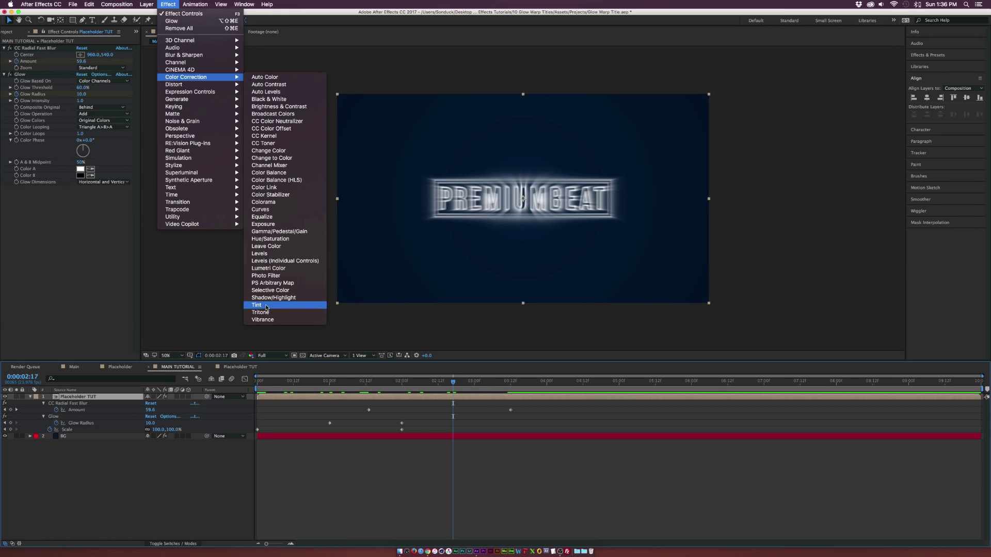
Keyframe the Tint effect's Map White To color from white at 0:00:02:00 to light blue at 0:00:02:11
{"action": "key", "text": "j"}
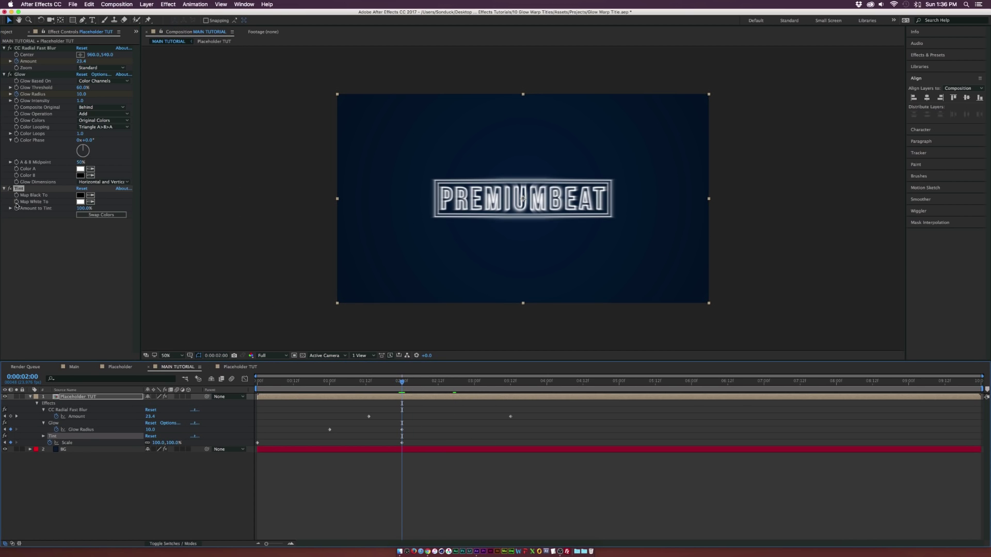
{"action": "left_click_drag", "start_coordinate": [402, 384], "coordinate": [435, 387]}
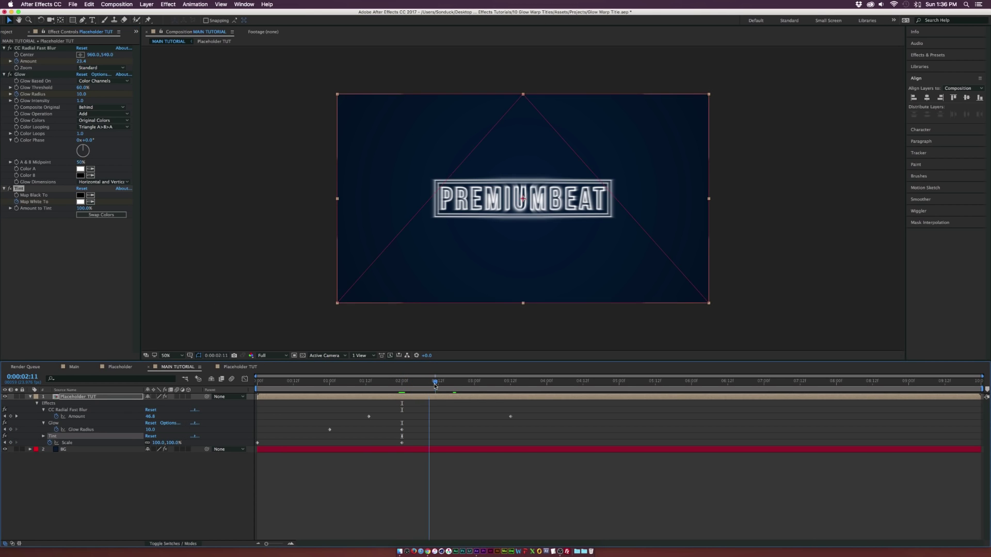
{"action": "left_click", "coordinate": [80, 202]}
{"action": "mouse_move", "coordinate": [111, 135]}
{"action": "left_mouse_down"}
{"action": "mouse_move", "coordinate": [112, 101]}
{"action": "mouse_move", "coordinate": [59, 65]}
{"action": "mouse_move", "coordinate": [68, 59]}
{"action": "left_mouse_up"}
{"action": "left_click", "coordinate": [98, 100]}
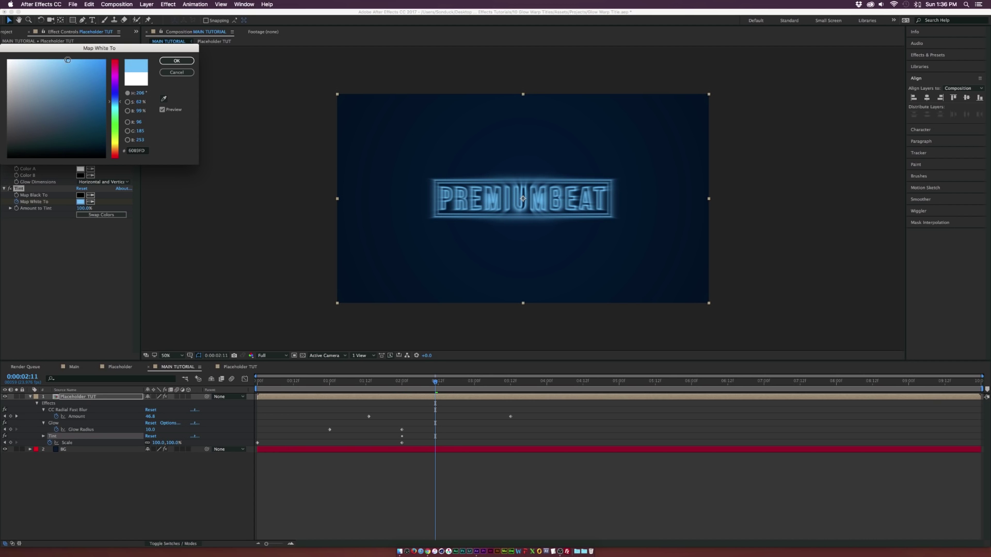
{"action": "left_click_drag", "start_coordinate": [114, 135], "coordinate": [116, 103]}
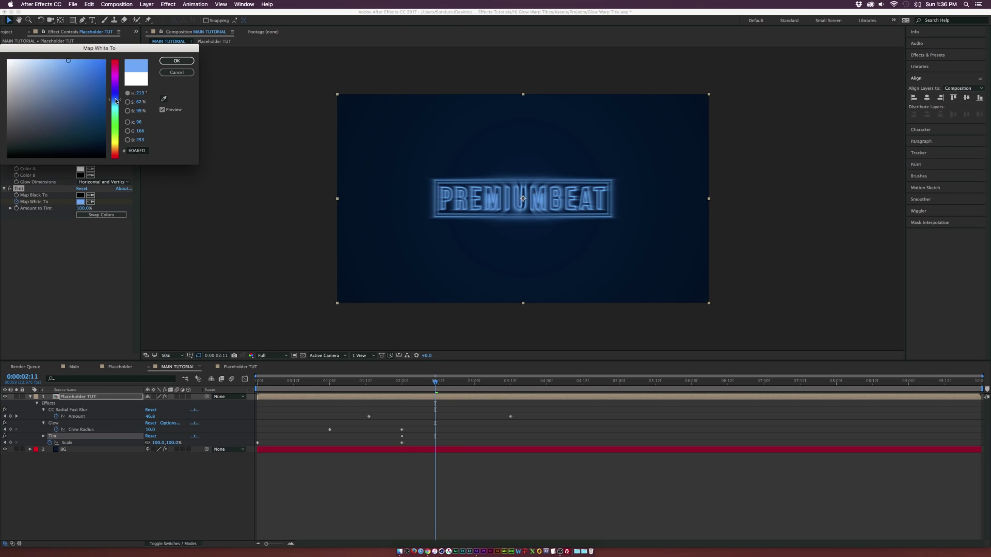
{"action": "left_click", "coordinate": [163, 61]}
{"action": "left_click_drag", "start_coordinate": [420, 383], "coordinate": [514, 386]}
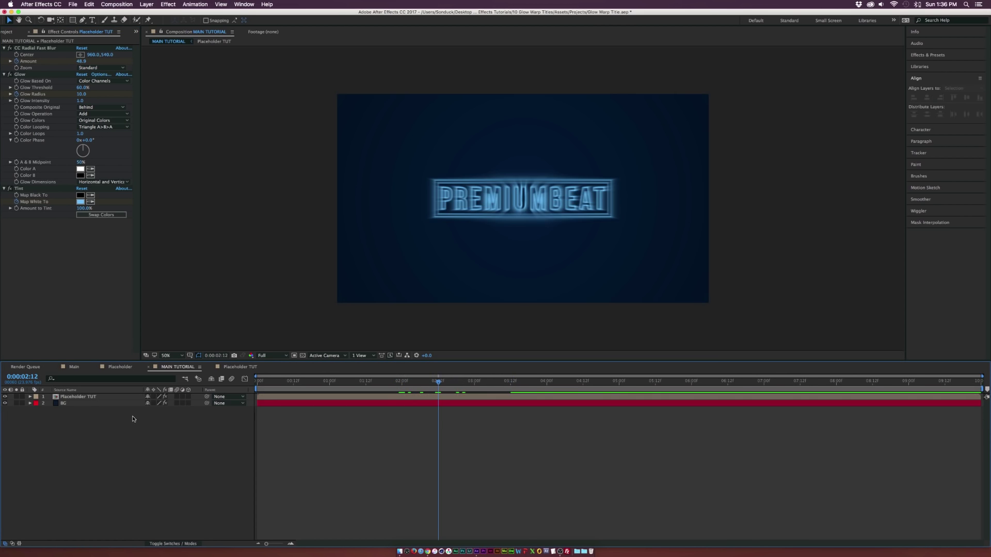
Add a null object as the parent of the Placeholder TUT layer and make both layers 3D
{"action": "left_click", "coordinate": [142, 4]}
{"action": "mouse_move", "coordinate": [160, 16]}
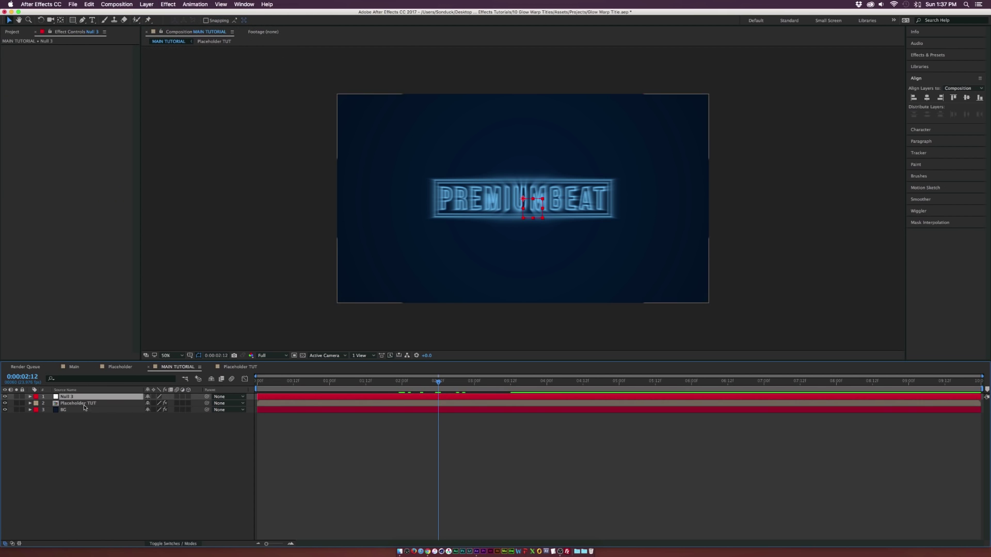
{"action": "left_click", "coordinate": [95, 404]}
{"action": "left_click_drag", "start_coordinate": [206, 406], "coordinate": [97, 400]}
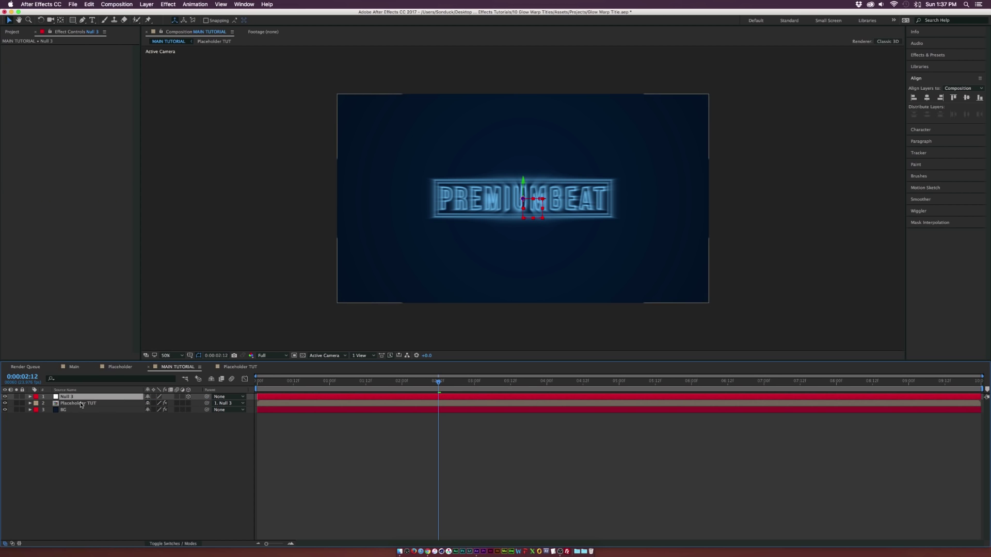
{"action": "left_click", "coordinate": [108, 403]}
{"action": "left_click", "coordinate": [188, 404]}
Keyframe the null's Position at 0:00:02:00 and bring its Z value to about -2870 at 0:00:04:00
{"action": "left_click", "coordinate": [72, 397]}
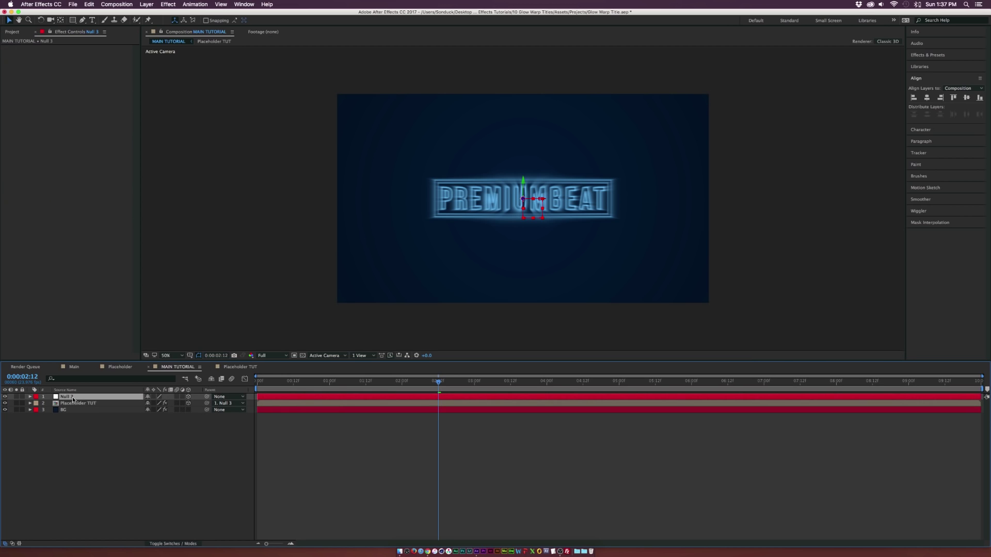
{"action": "key", "text": "p"}
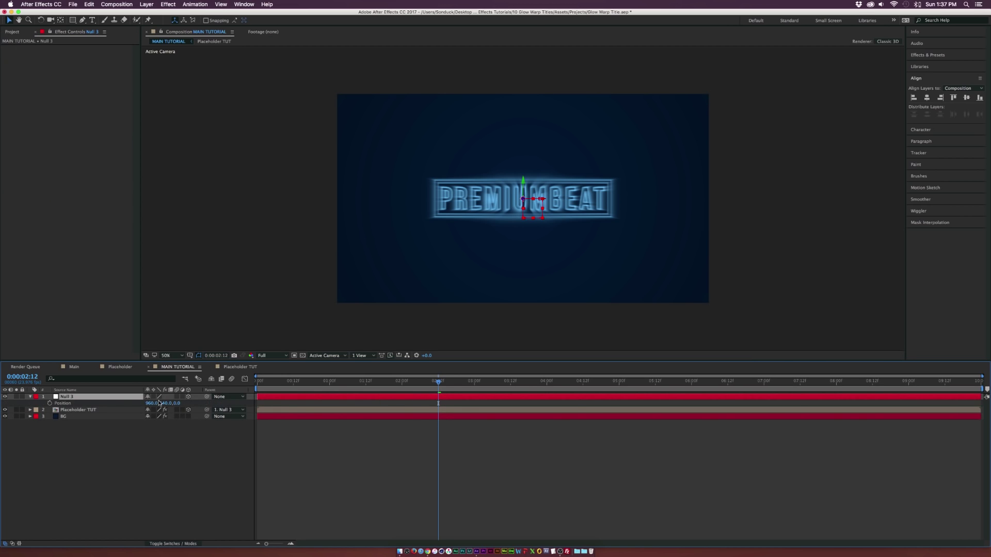
{"action": "left_click_drag", "start_coordinate": [405, 382], "coordinate": [402, 382]}
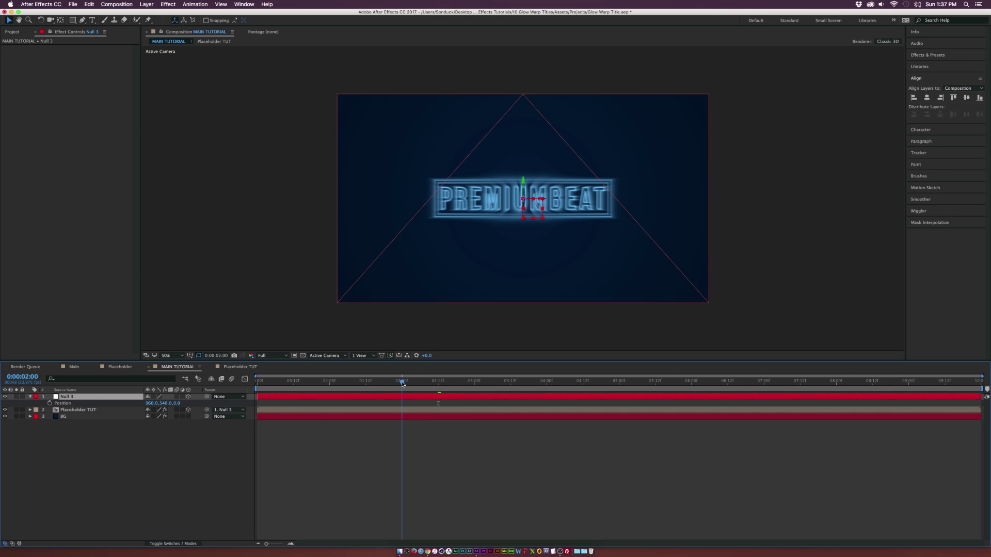
{"action": "left_click", "coordinate": [50, 403]}
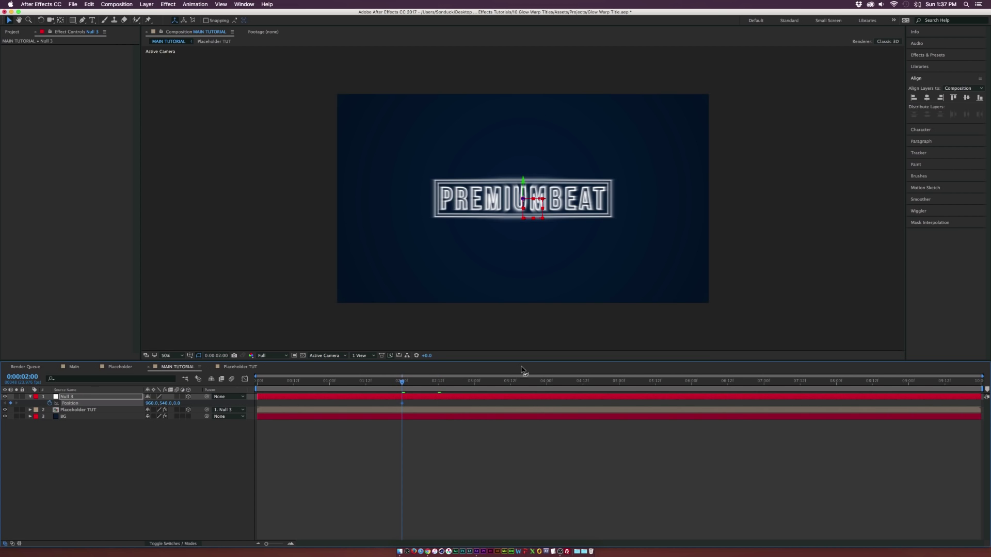
{"action": "left_click_drag", "start_coordinate": [426, 384], "coordinate": [547, 384]}
{"action": "left_click_drag", "start_coordinate": [178, 403], "coordinate": [41, 401]}
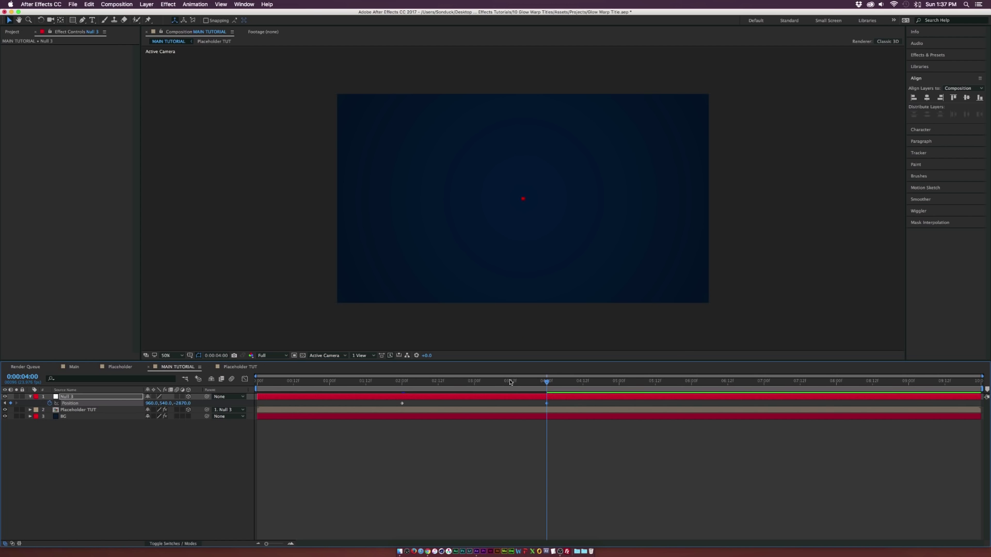
Apply Easy Ease to the null's first Position keyframe and move its last keyframe to about 0:00:05:01
{"action": "left_click_drag", "start_coordinate": [411, 382], "coordinate": [480, 383]}
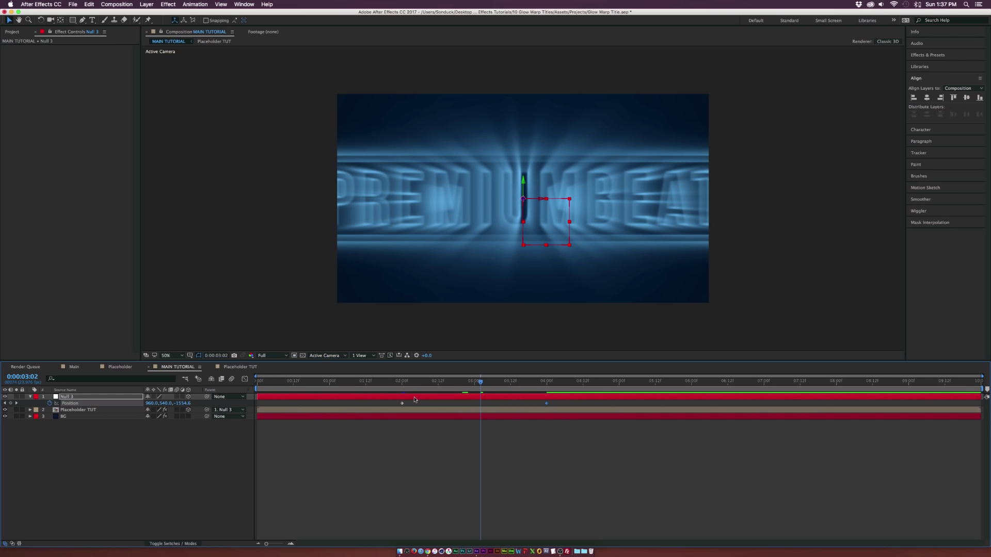
{"action": "left_click_drag", "start_coordinate": [382, 401], "coordinate": [430, 407]}
{"action": "key", "text": "F9"}
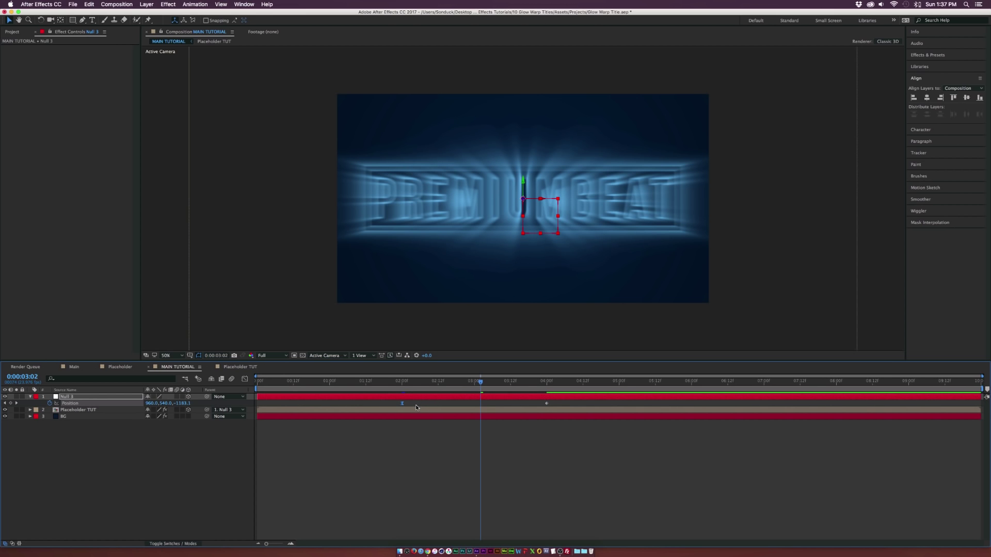
{"action": "left_click_drag", "start_coordinate": [552, 404], "coordinate": [622, 404]}
{"action": "left_click_drag", "start_coordinate": [422, 381], "coordinate": [448, 382]}
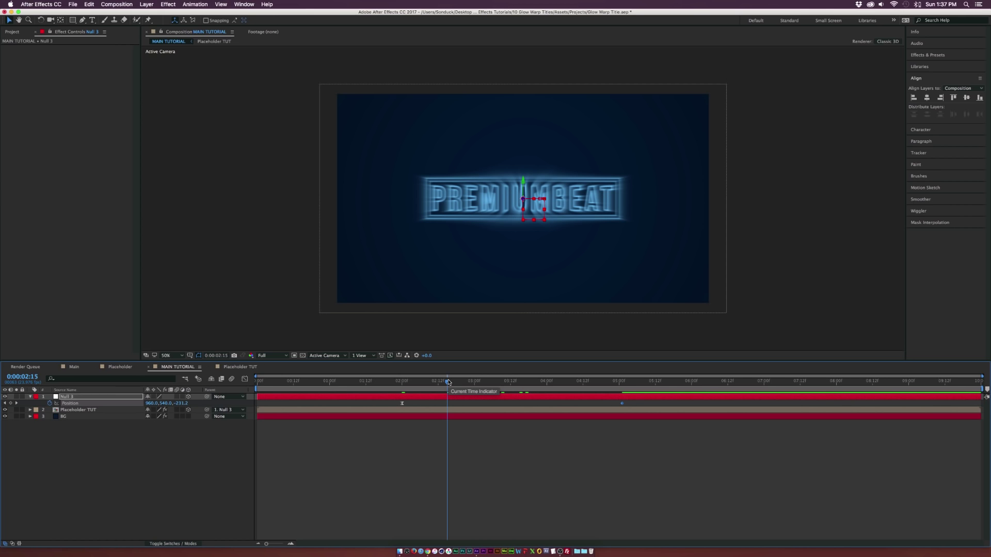
Rename the Placeholder TUT layer as Placeholder TUT 1
{"action": "left_click", "coordinate": [81, 411]}
{"action": "key", "text": "Return"}
{"action": "key", "text": "Right"}
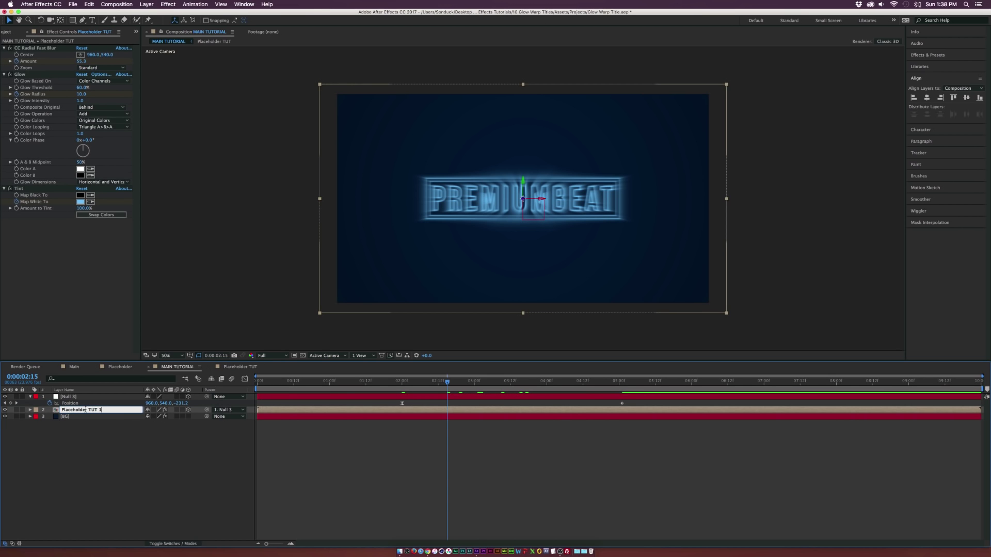
{"action": "key", "text": "Return"}
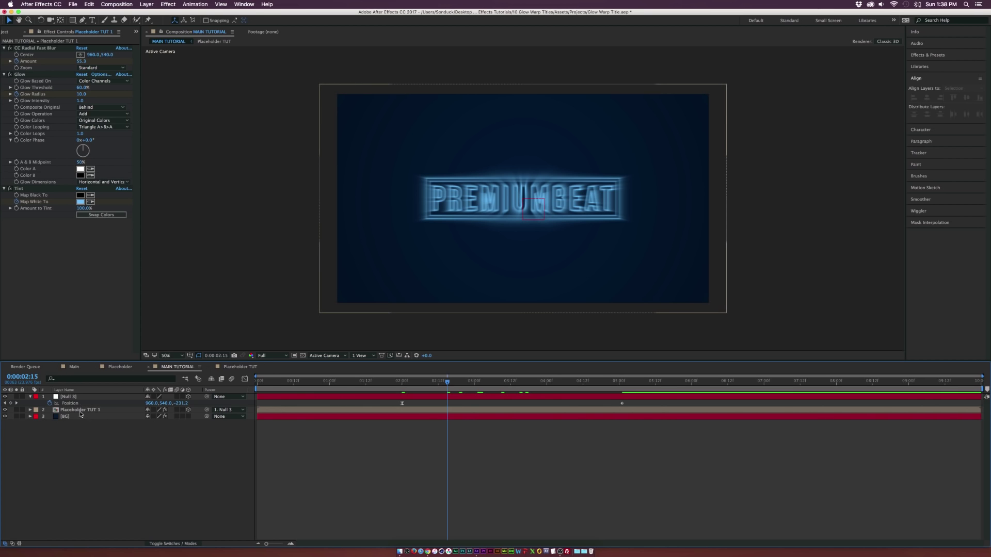
Duplicate the Placeholder TUT 1 layer and place the copy below the original
{"action": "left_click", "coordinate": [78, 412]}
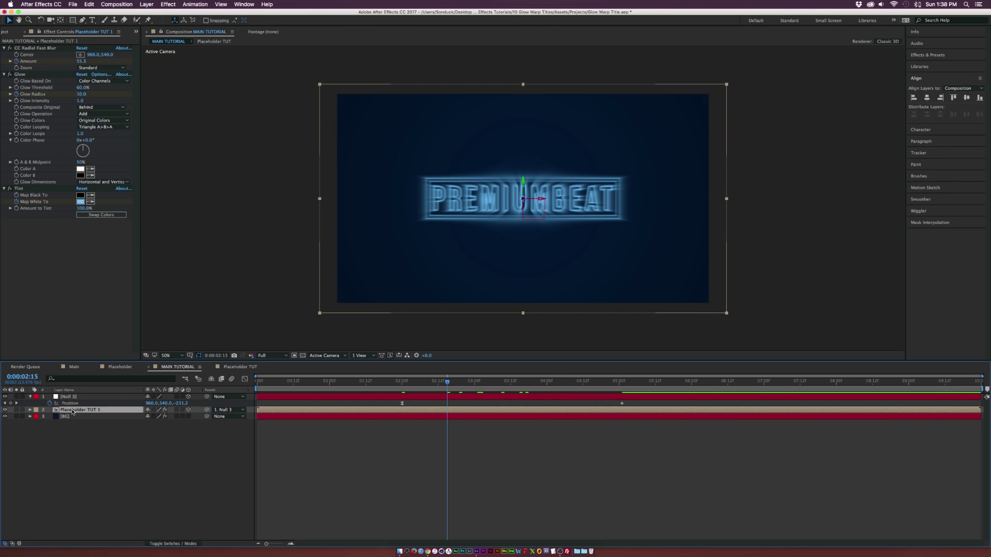
{"action": "left_click", "coordinate": [92, 5]}
{"action": "left_click", "coordinate": [101, 97]}
{"action": "left_click_drag", "start_coordinate": [96, 420], "coordinate": [116, 419]}
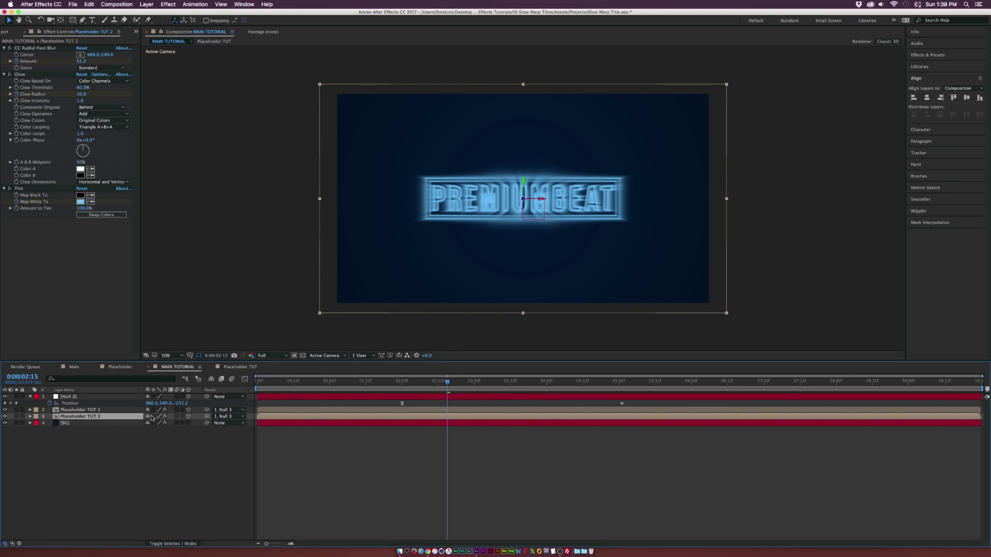
Disable the Glow effect and delete the Tint effect on the Placeholder TUT 2 layer
{"action": "left_click", "coordinate": [12, 76]}
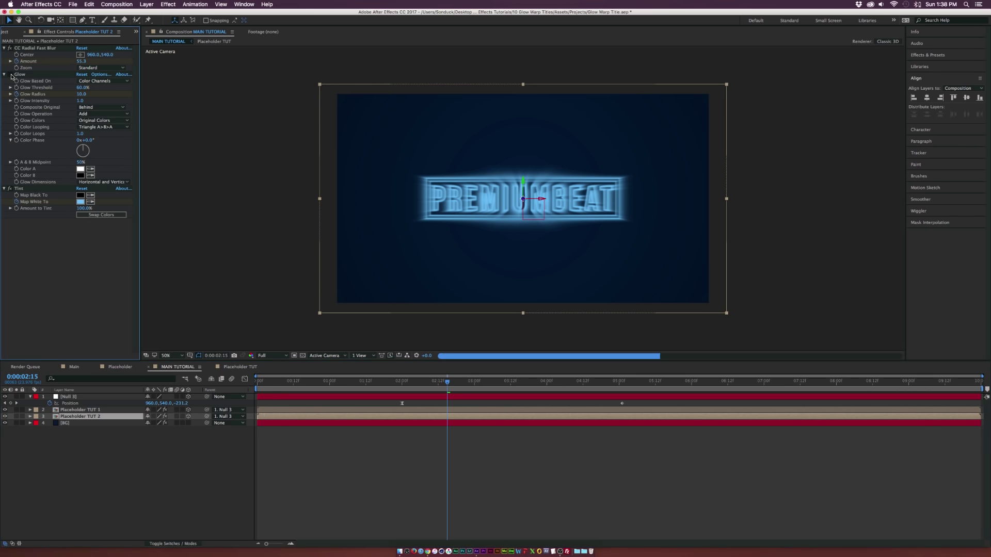
{"action": "left_click", "coordinate": [21, 189]}
{"action": "key", "text": "Delete"}
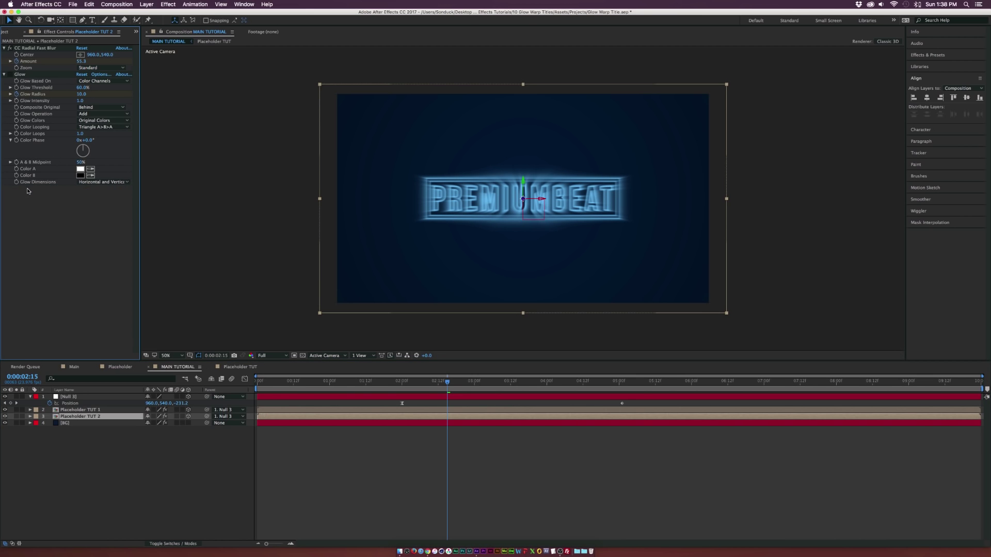
Apply the Fill effect to the Placeholder TUT 2 layer and set its color to yellow
{"action": "left_click", "coordinate": [164, 4]}
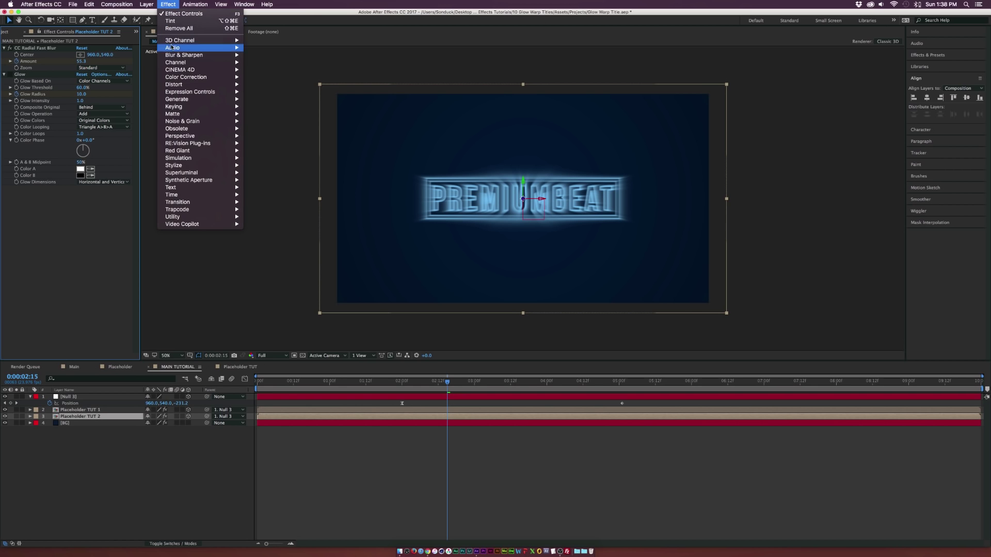
{"action": "mouse_move", "coordinate": [217, 99]}
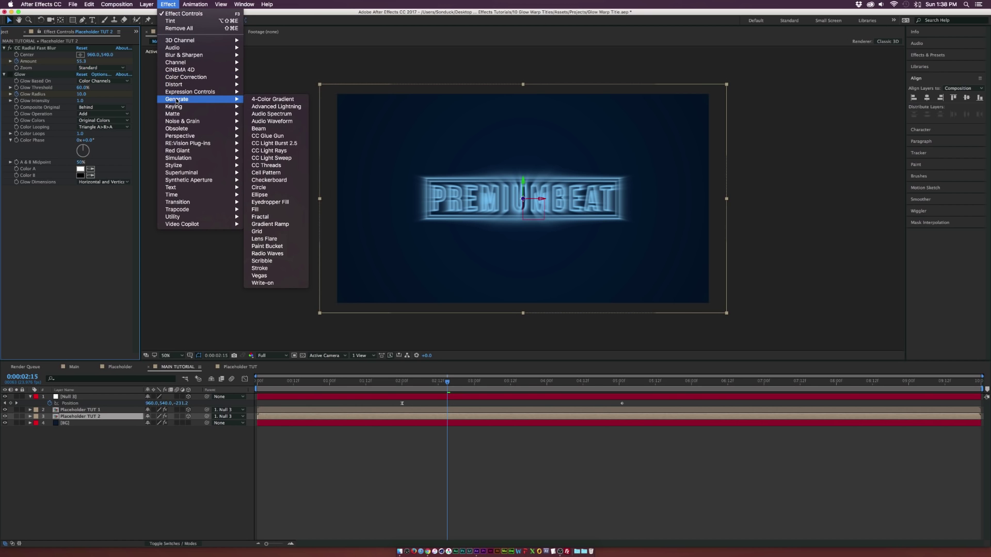
{"action": "left_click", "coordinate": [279, 210]}
{"action": "left_click", "coordinate": [80, 210]}
{"action": "left_click_drag", "start_coordinate": [119, 112], "coordinate": [118, 143]}
{"action": "left_click", "coordinate": [192, 61]}
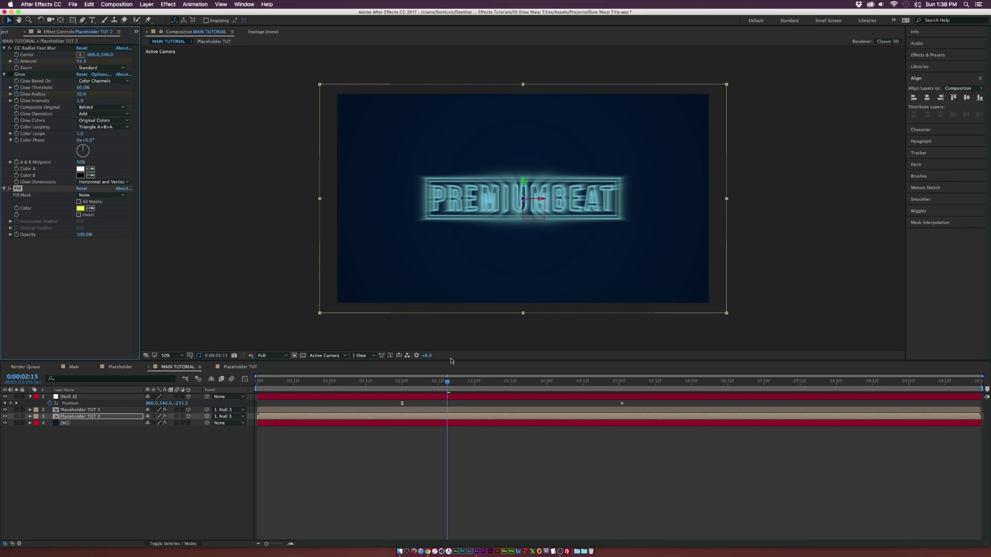
Keyframe the Placeholder TUT 2 layer's Position at 0:00:02:00 and set its Z position to about -219 at 0:00:04:00
{"action": "key", "text": "j"}
{"action": "left_click", "coordinate": [85, 417]}
{"action": "key", "text": "p"}
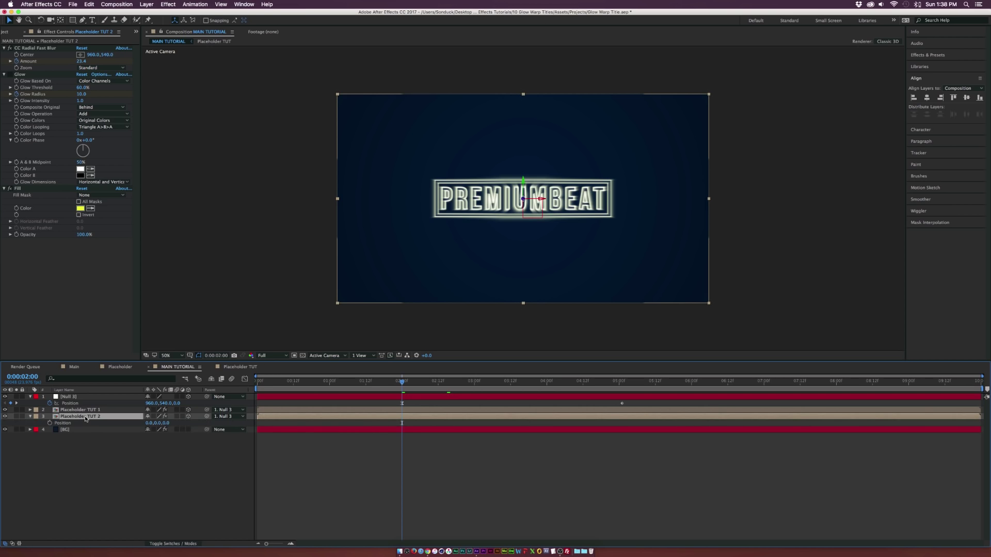
{"action": "left_click", "coordinate": [49, 423]}
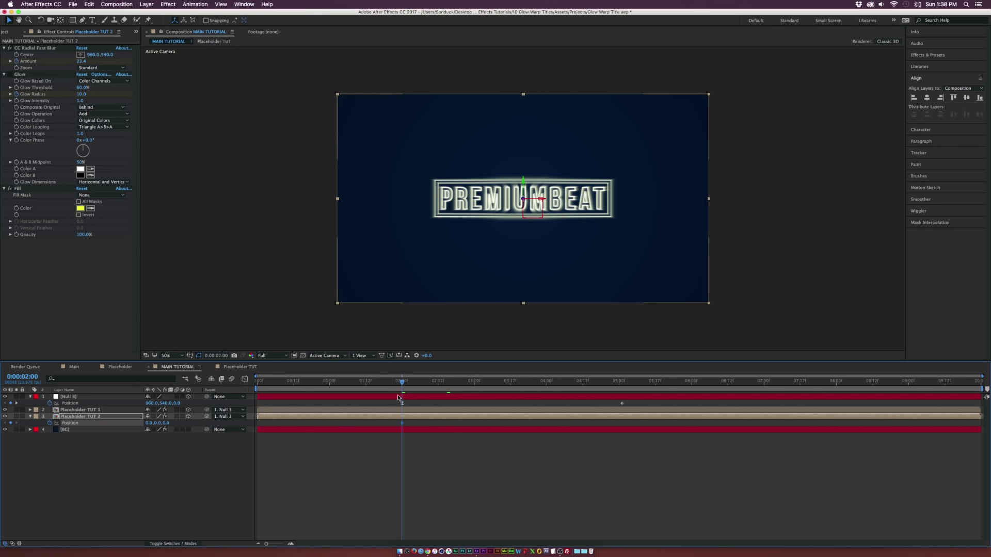
{"action": "left_click_drag", "start_coordinate": [409, 386], "coordinate": [547, 386]}
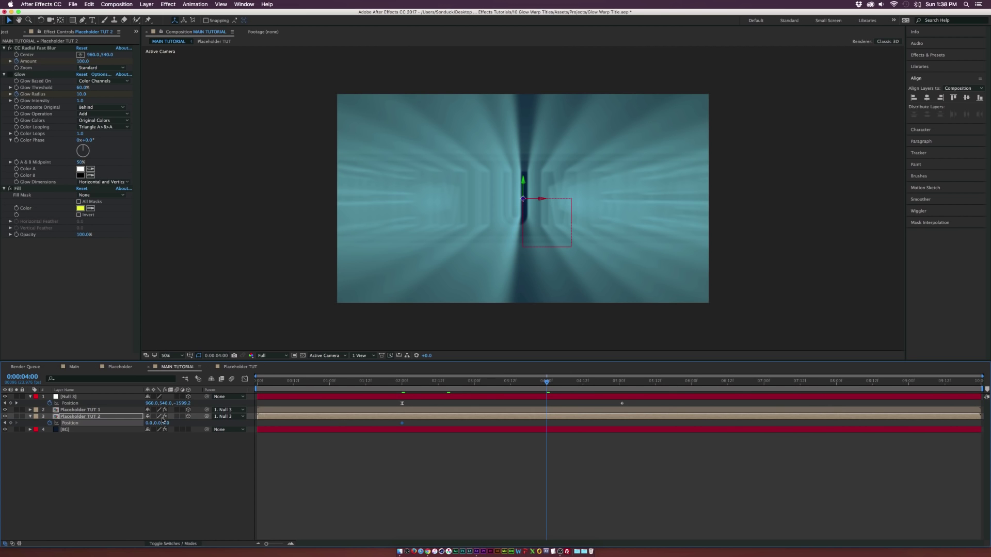
{"action": "left_click_drag", "start_coordinate": [149, 423], "coordinate": [141, 423]}
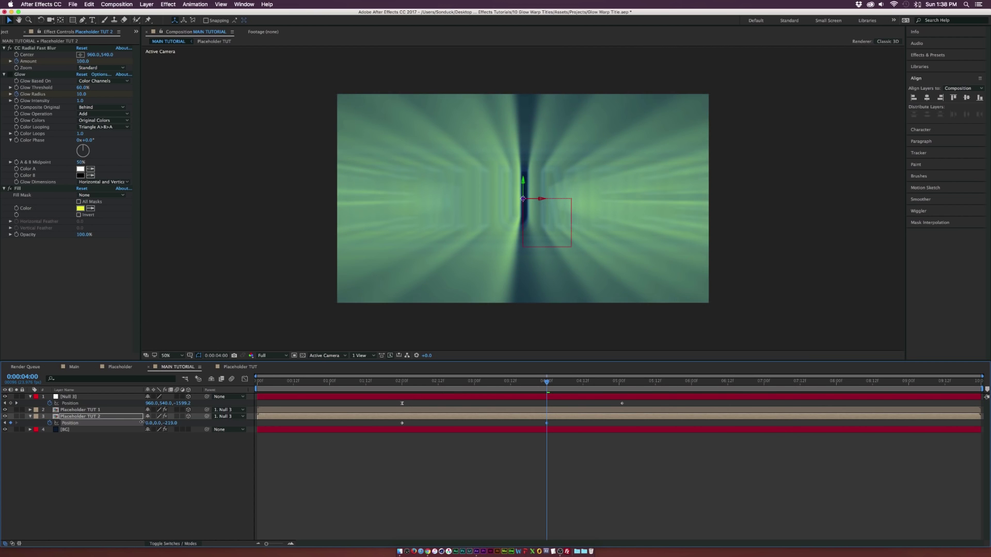
Preview the offset yellow layer at several points in time and compare its look with Glow on and off
{"action": "left_click", "coordinate": [468, 381]}
{"action": "left_click", "coordinate": [430, 381]}
{"action": "left_click", "coordinate": [465, 383]}
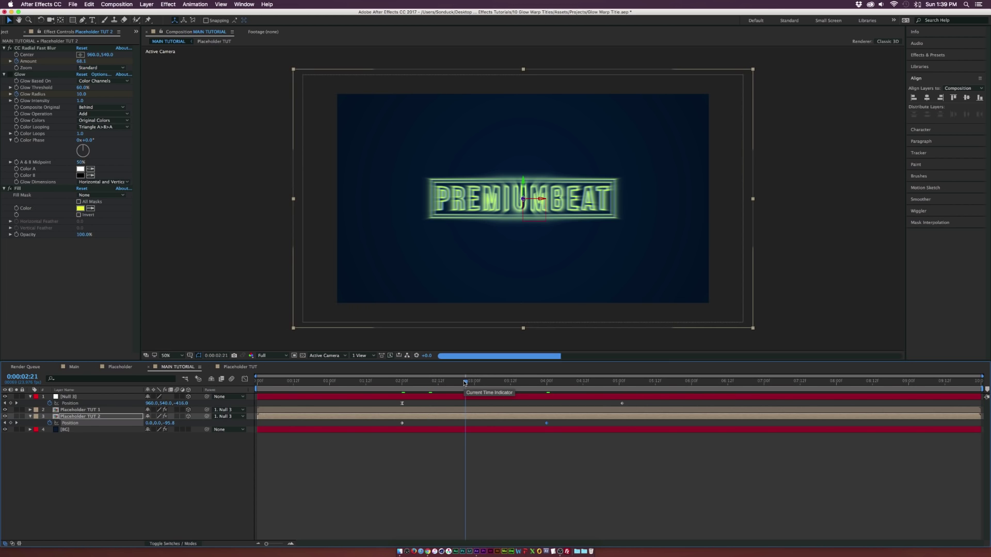
{"action": "left_click_drag", "start_coordinate": [464, 383], "coordinate": [486, 383]}
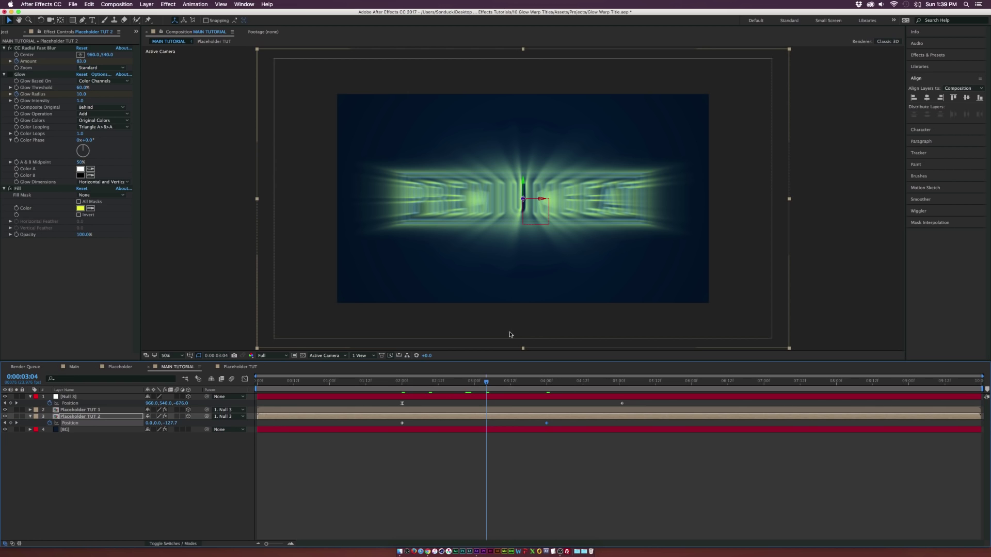
{"action": "left_click", "coordinate": [10, 74]}
{"action": "left_click", "coordinate": [10, 74]}
{"action": "left_click", "coordinate": [10, 75]}
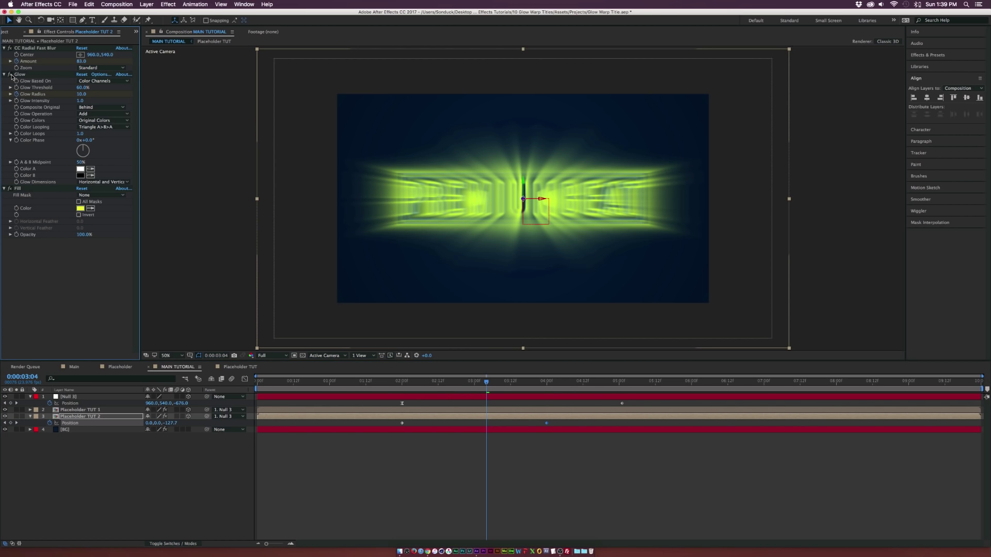
{"action": "left_click_drag", "start_coordinate": [500, 383], "coordinate": [429, 383]}
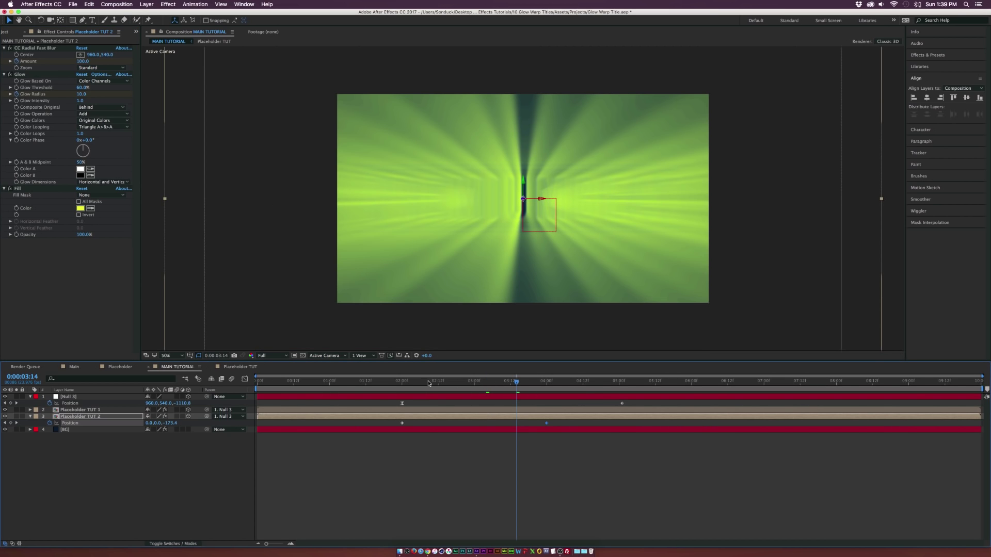
{"action": "left_click", "coordinate": [10, 74]}
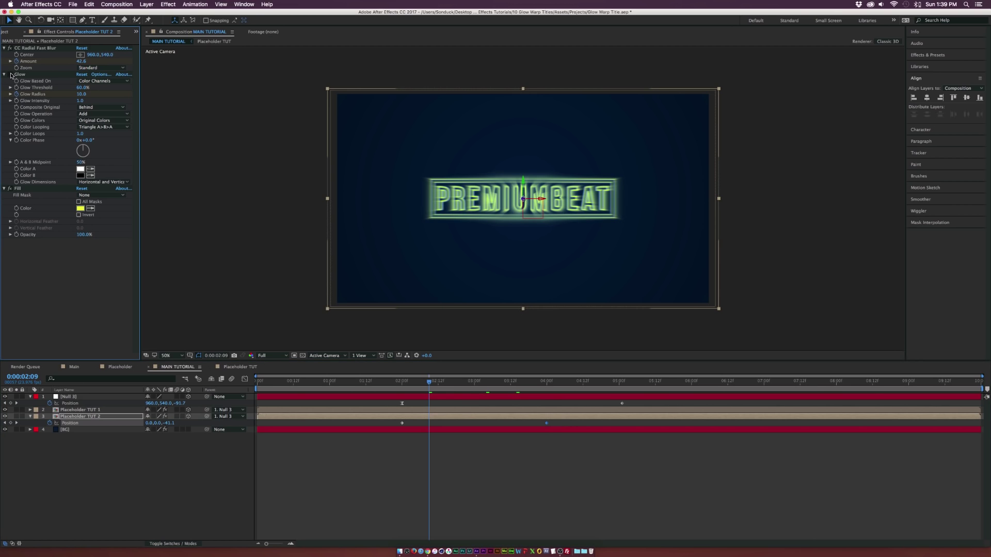
Duplicate Placeholder TUT 2, place the copy below the original, and set its Z position to about -323 at 0:00:04:00
{"action": "left_click", "coordinate": [80, 417]}
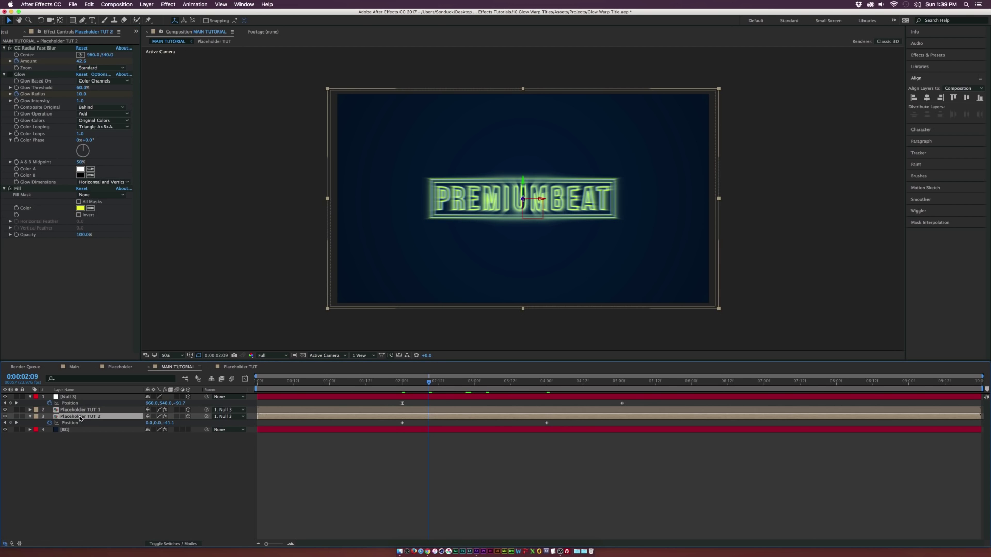
{"action": "key", "text": "super+d"}
{"action": "left_click_drag", "start_coordinate": [89, 418], "coordinate": [97, 424]}
{"action": "key", "text": "p"}
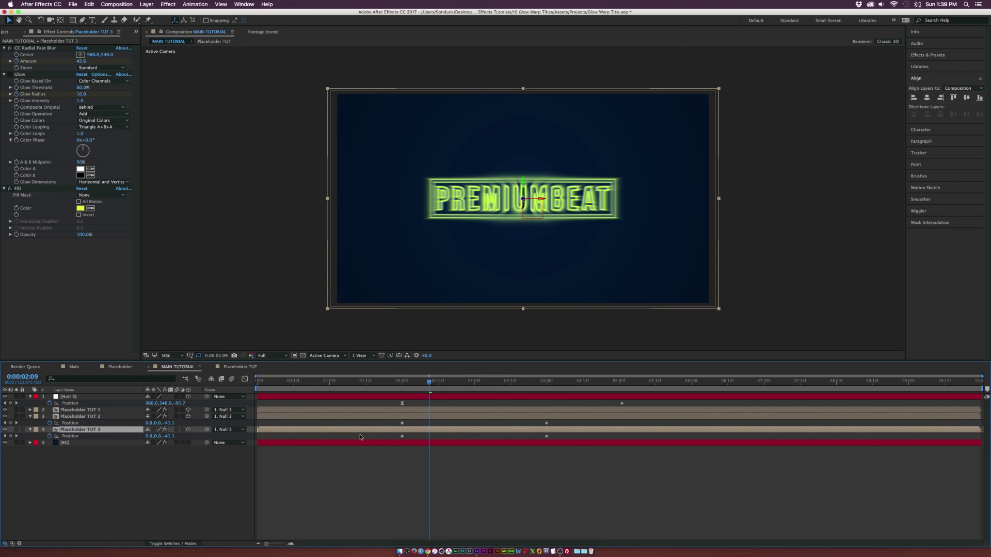
{"action": "left_click", "coordinate": [547, 381]}
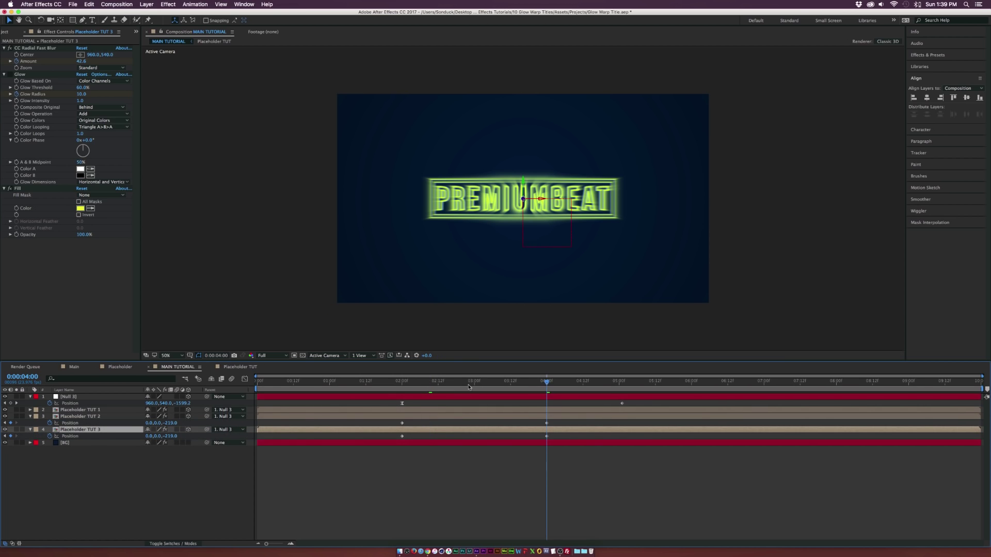
{"action": "left_click_drag", "start_coordinate": [170, 437], "coordinate": [122, 437]}
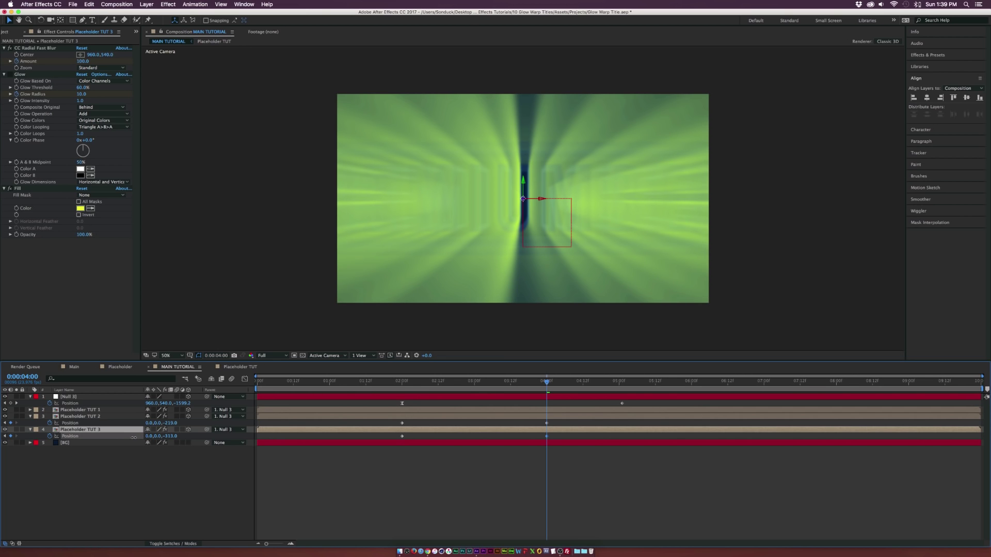
Set the Fill color of the Placeholder TUT 3 layer to white (FFFFFF) and check the look between the keyframes
{"action": "left_click", "coordinate": [81, 209]}
{"action": "type", "text": "FFFFFF"}
{"action": "left_click", "coordinate": [177, 61]}
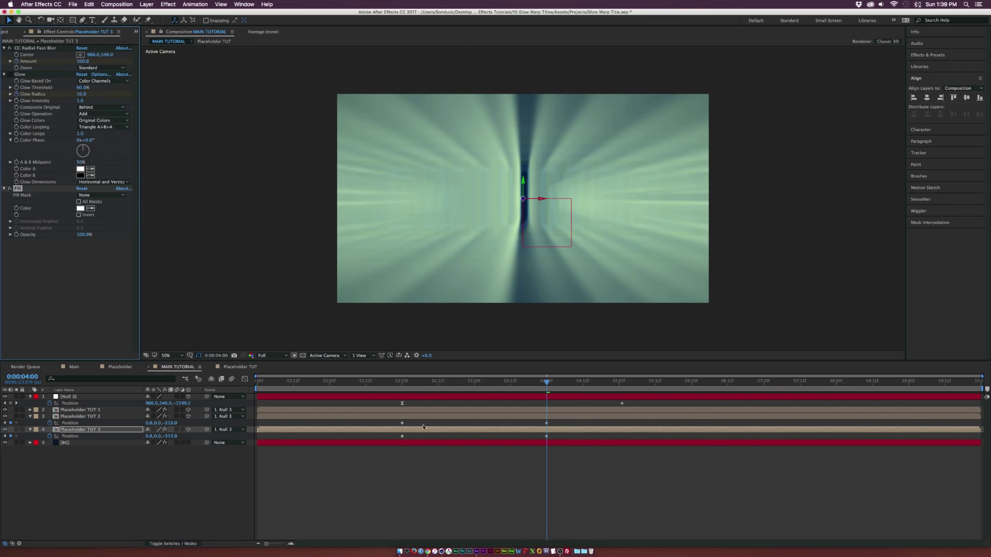
{"action": "left_click", "coordinate": [119, 437]}
{"action": "left_click", "coordinate": [469, 382]}
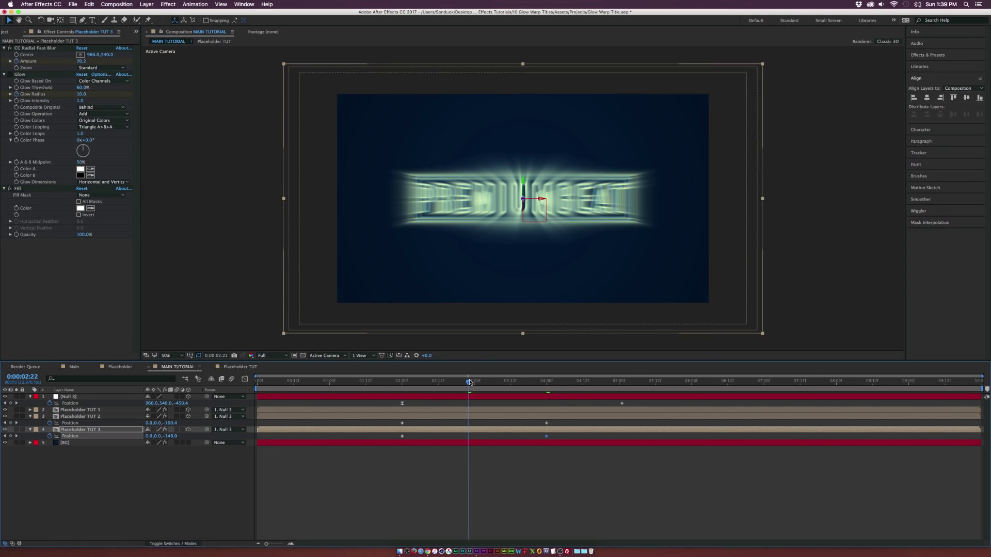
{"action": "left_click", "coordinate": [495, 381]}
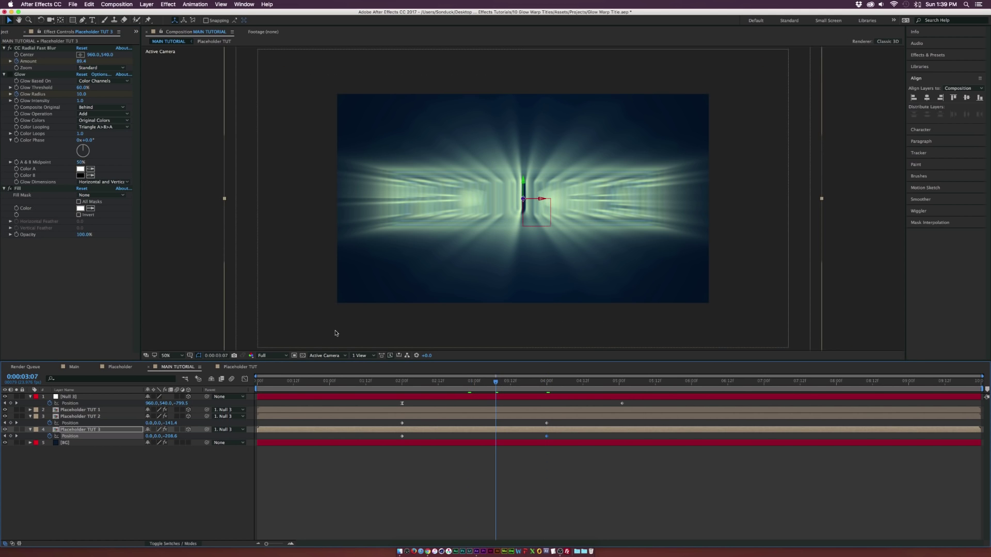
Enable Glow on the Placeholder TUT 3 layer and set its Glow Radius to 5 at 0:00:02:00
{"action": "left_click", "coordinate": [10, 75]}
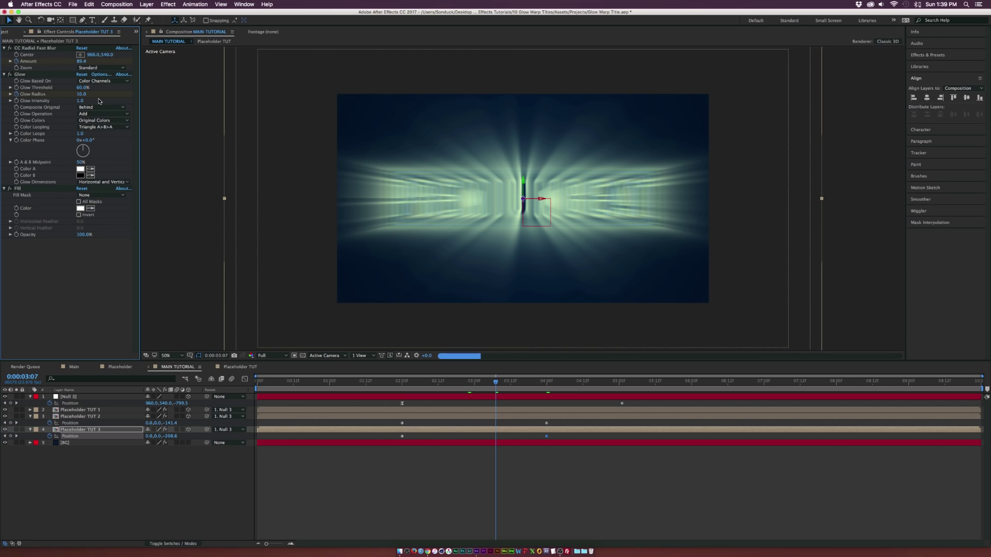
{"action": "left_click", "coordinate": [5, 436]}
{"action": "left_click", "coordinate": [80, 94]}
{"action": "type", "text": "5"}
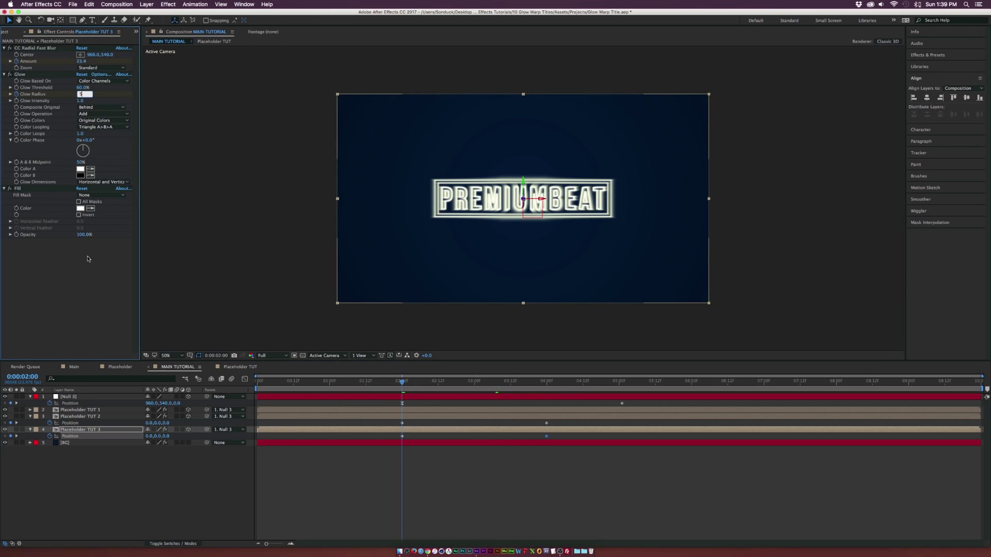
{"action": "left_click", "coordinate": [114, 313]}
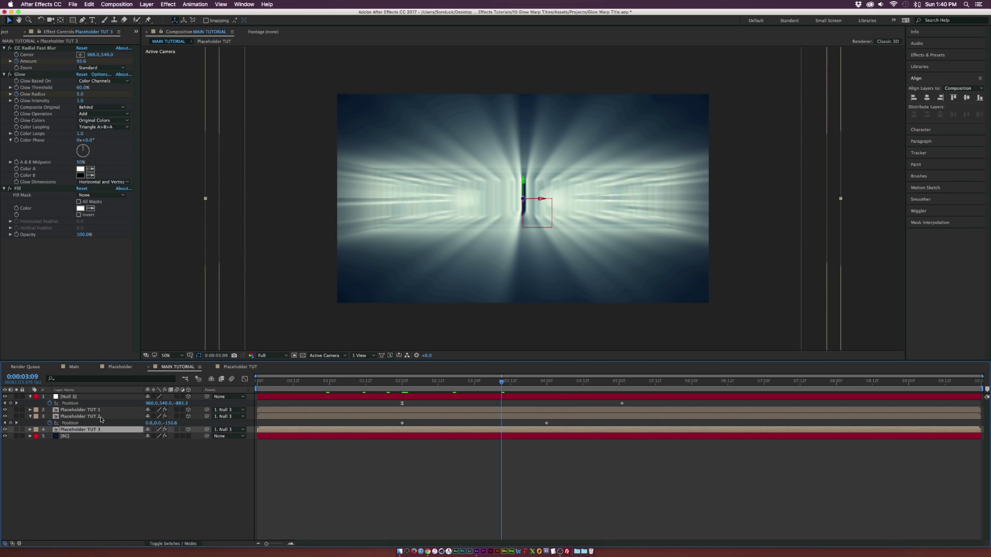
Duplicate Placeholder TUT 3, place the copy below the original, and set its Z position to about -436 at 0:00:04:00
{"action": "key", "text": "super+d"}
{"action": "left_click_drag", "start_coordinate": [99, 432], "coordinate": [98, 442]}
{"action": "key", "text": "p"}
{"action": "left_click_drag", "start_coordinate": [542, 383], "coordinate": [547, 383]}
{"action": "left_click_drag", "start_coordinate": [169, 442], "coordinate": [122, 439]}
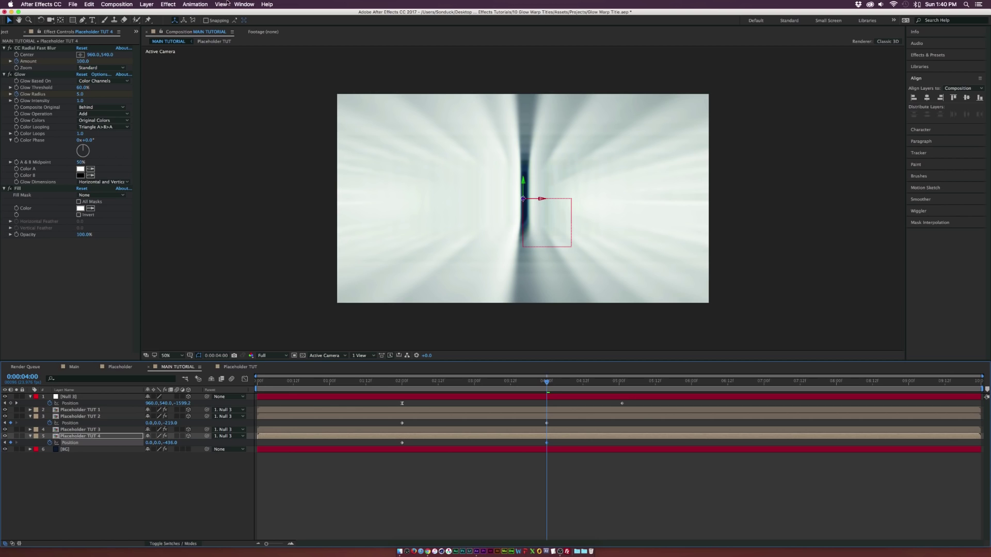
Set the Fill color of the Placeholder TUT 4 layer to crimson red and disable its Glow effect
{"action": "left_click", "coordinate": [31, 190]}
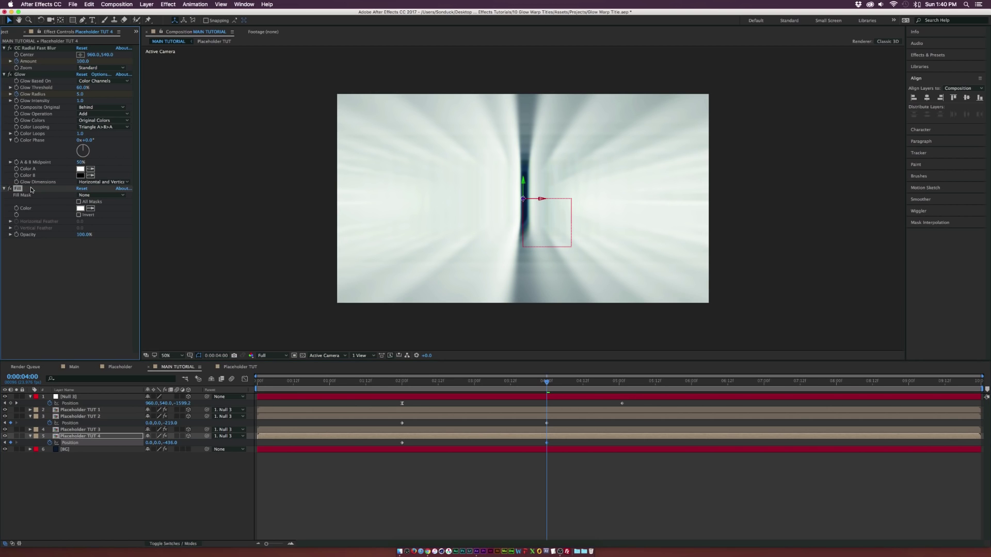
{"action": "left_click", "coordinate": [82, 209]}
{"action": "left_click", "coordinate": [56, 73]}
{"action": "left_click_drag", "start_coordinate": [67, 63], "coordinate": [85, 62]}
{"action": "left_click", "coordinate": [176, 60]}
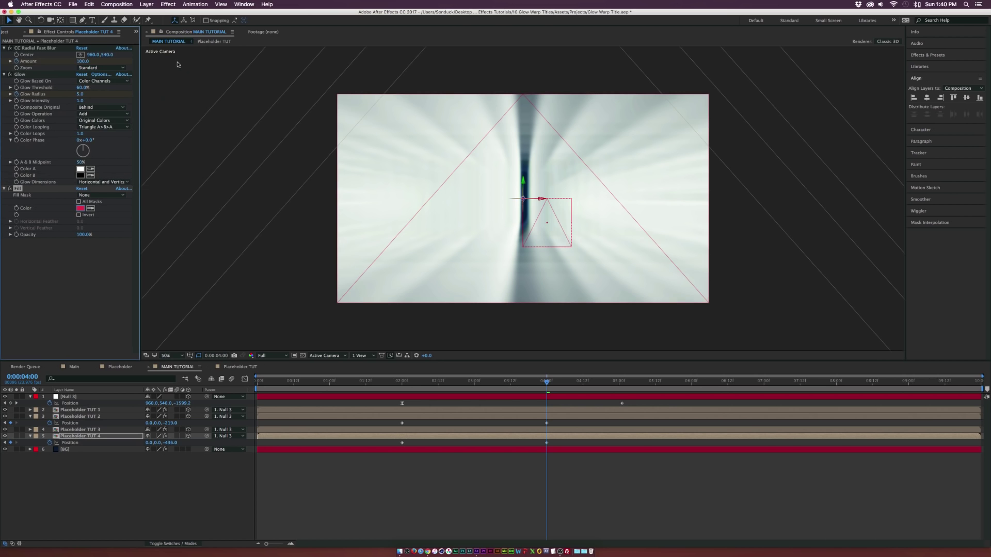
{"action": "left_click", "coordinate": [485, 382]}
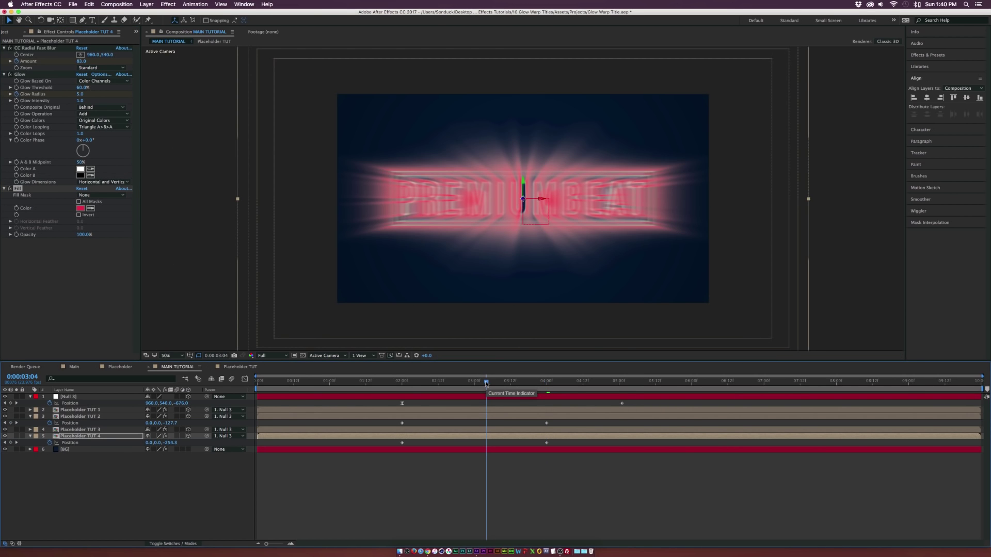
{"action": "left_click", "coordinate": [9, 74]}
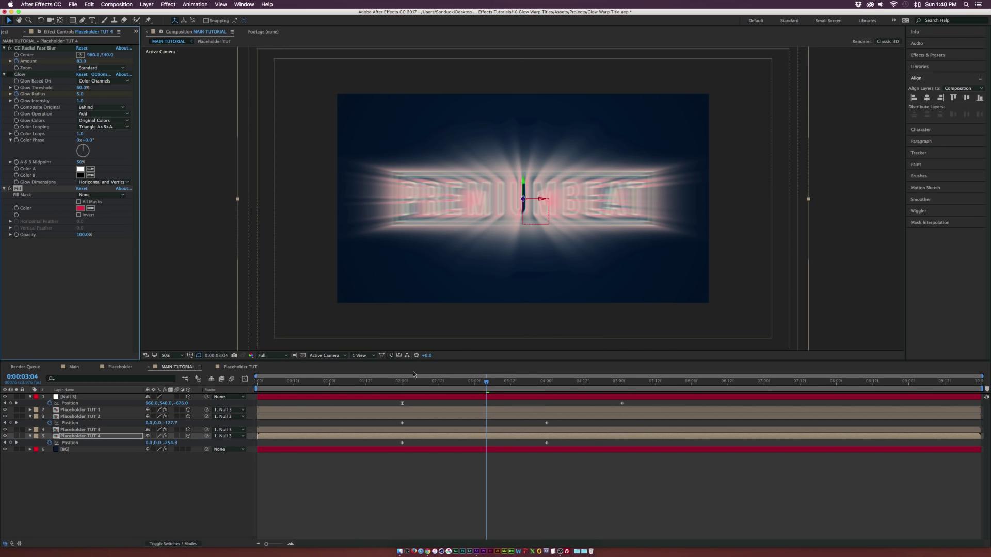
Duplicate Placeholder TUT 4, place the copy below the original, and set its Z position to -583 at 0:00:04:00
{"action": "left_click", "coordinate": [82, 437]}
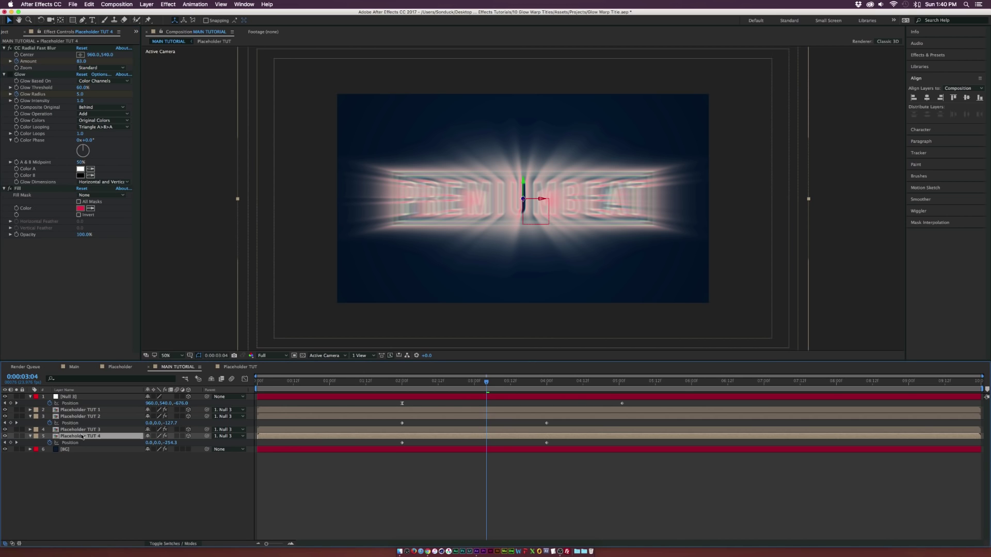
{"action": "key", "text": "super+d"}
{"action": "left_click_drag", "start_coordinate": [82, 438], "coordinate": [83, 451]}
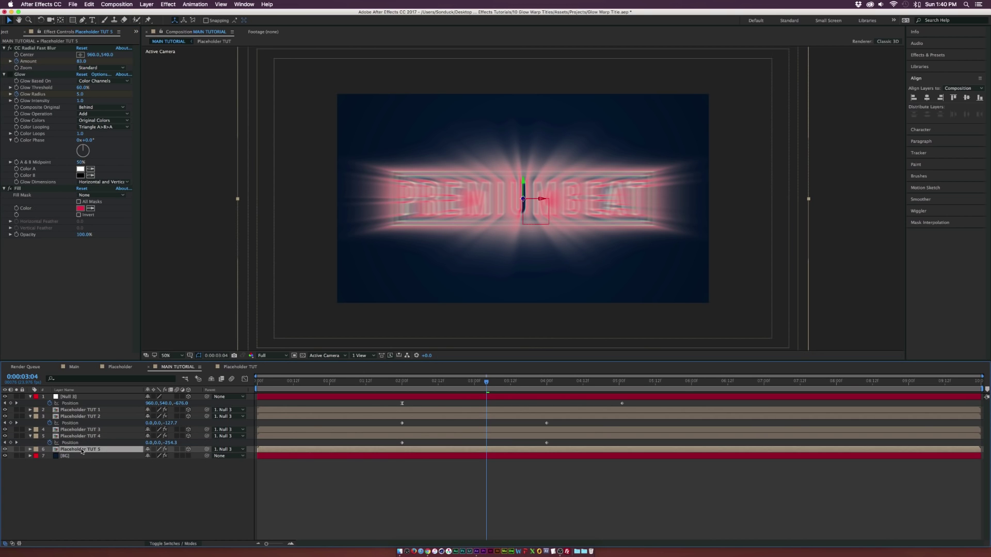
{"action": "key", "text": "u"}
{"action": "left_click", "coordinate": [17, 457]}
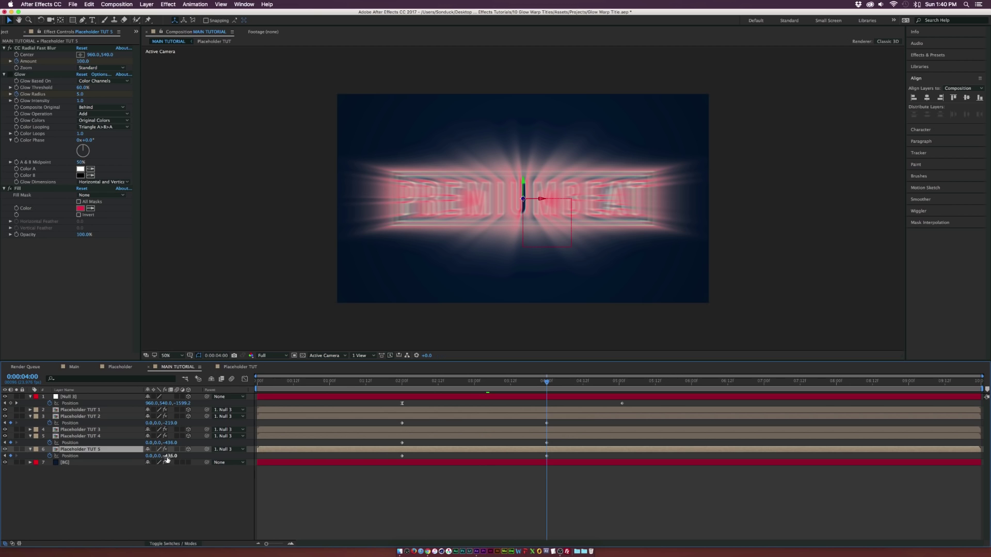
{"action": "left_click_drag", "start_coordinate": [168, 456], "coordinate": [102, 457]}
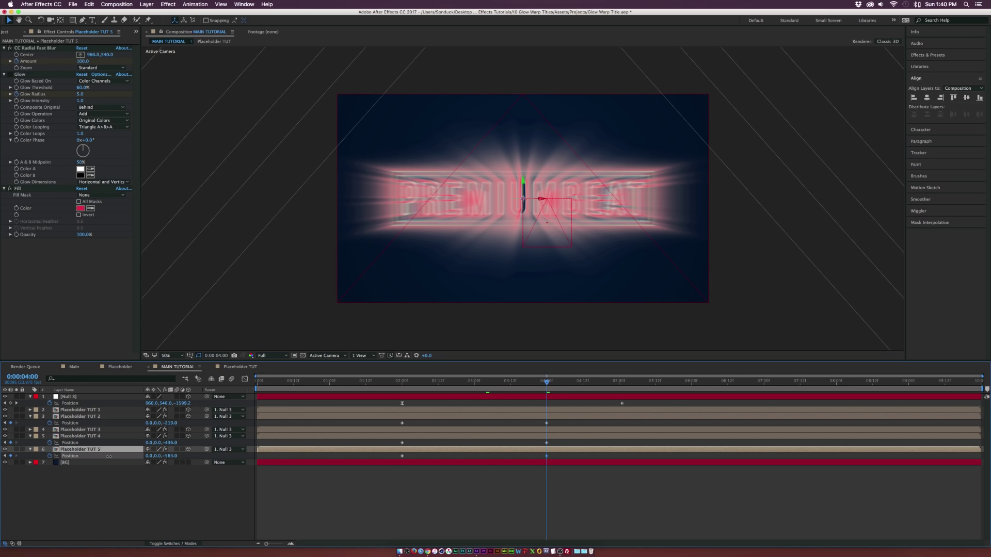
Set the Fill color of the Placeholder TUT 5 layer to a bright purple
{"action": "left_click", "coordinate": [80, 208]}
{"action": "mouse_move", "coordinate": [109, 93]}
{"action": "left_mouse_down"}
{"action": "mouse_move", "coordinate": [114, 137]}
{"action": "mouse_move", "coordinate": [119, 79]}
{"action": "left_mouse_up"}
{"action": "left_click", "coordinate": [113, 145]}
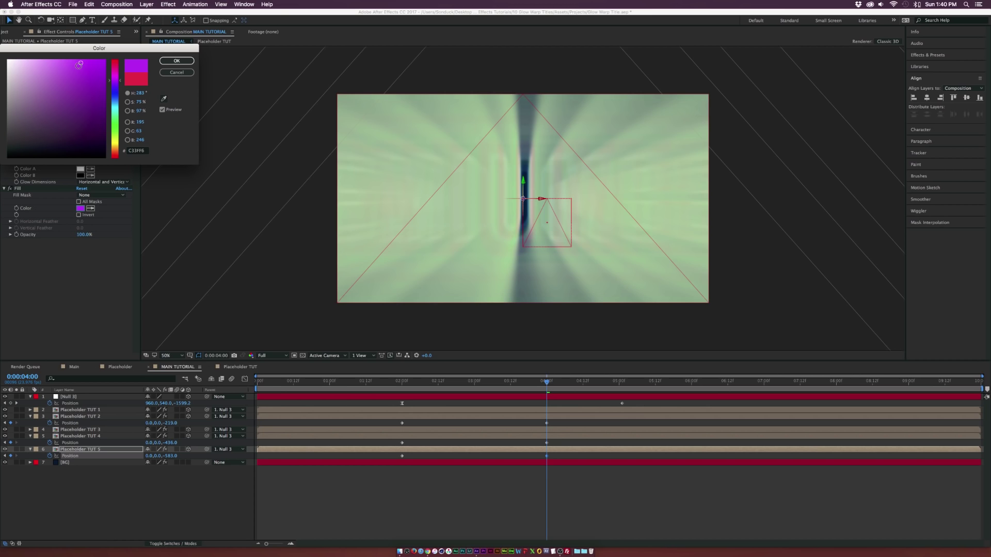
{"action": "left_click", "coordinate": [173, 63]}
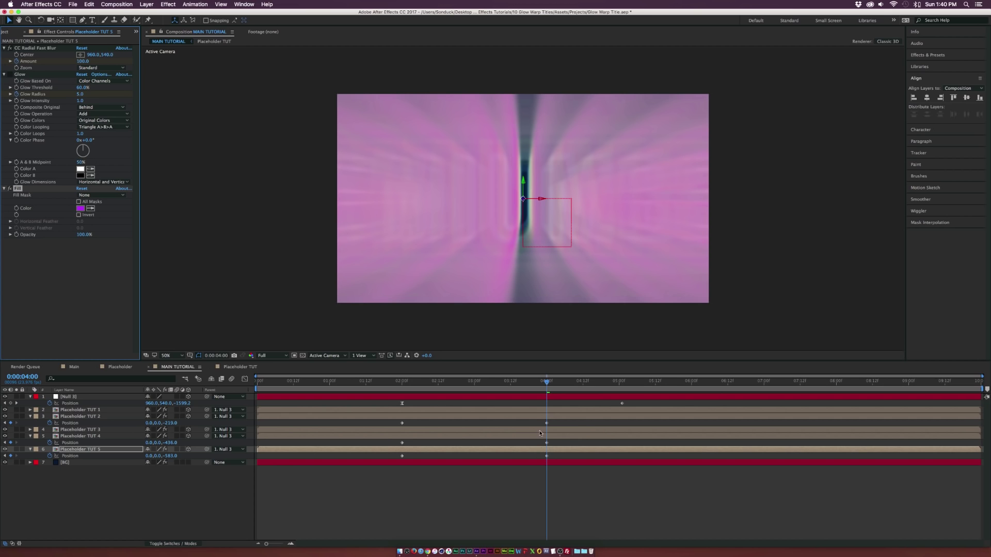
Reveal the Position property of every layer in the composition and clear the layer selection
{"action": "key", "text": "super+a"}
{"action": "key", "text": "p"}
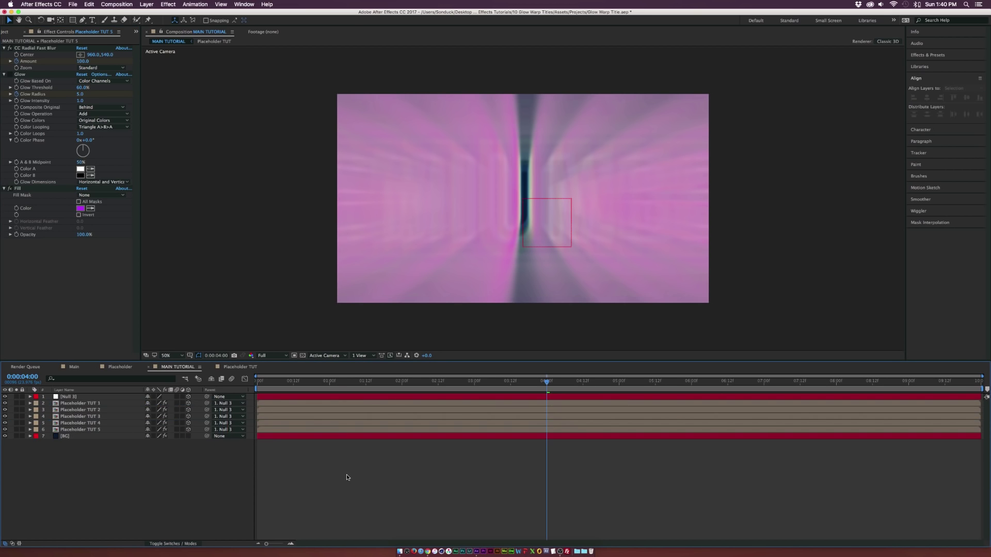
{"action": "key", "text": "super+shift+a"}
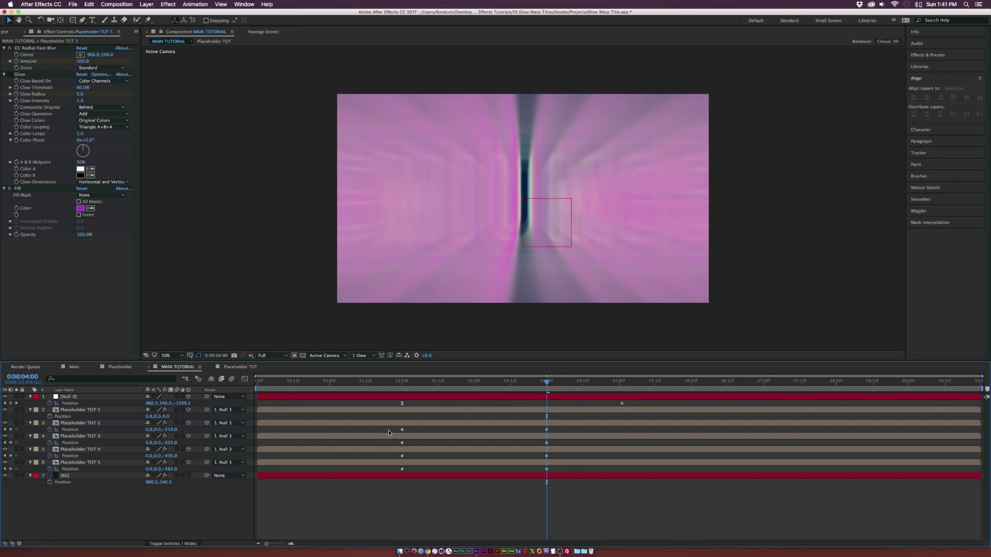
Stagger the Position keyframes of Placeholder TUT 2 through Placeholder TUT 5 so each lower layer's pair starts a few frames later
{"action": "left_click_drag", "start_coordinate": [396, 431], "coordinate": [574, 435]}
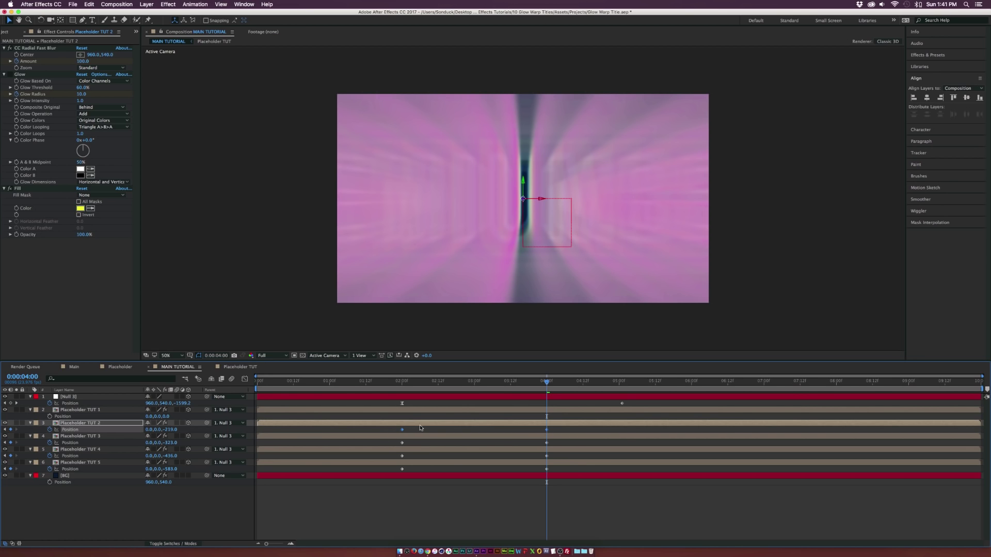
{"action": "left_click_drag", "start_coordinate": [387, 430], "coordinate": [547, 472]}
{"action": "left_click_drag", "start_coordinate": [546, 432], "coordinate": [552, 429]}
{"action": "left_click_drag", "start_coordinate": [402, 432], "coordinate": [562, 442]}
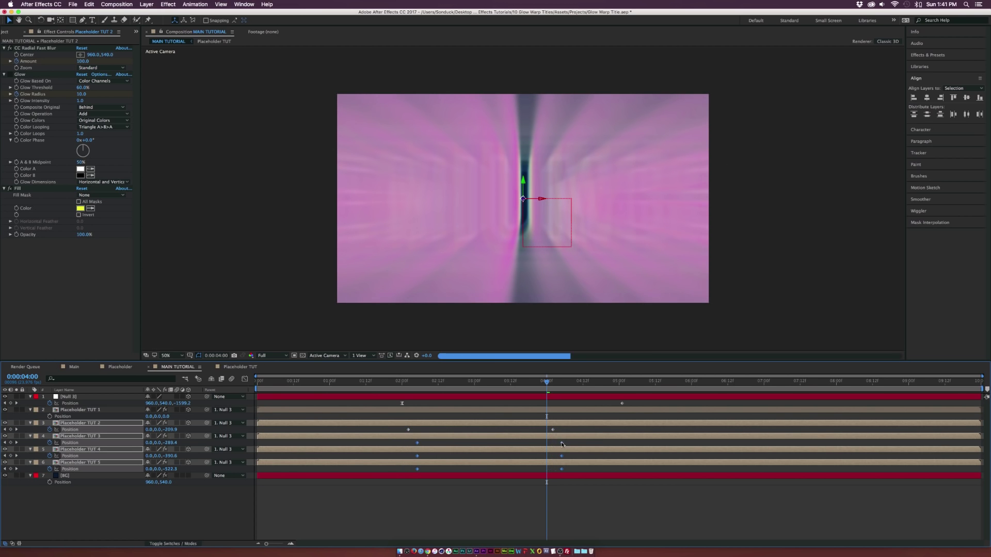
{"action": "left_click_drag", "start_coordinate": [408, 443], "coordinate": [417, 443]}
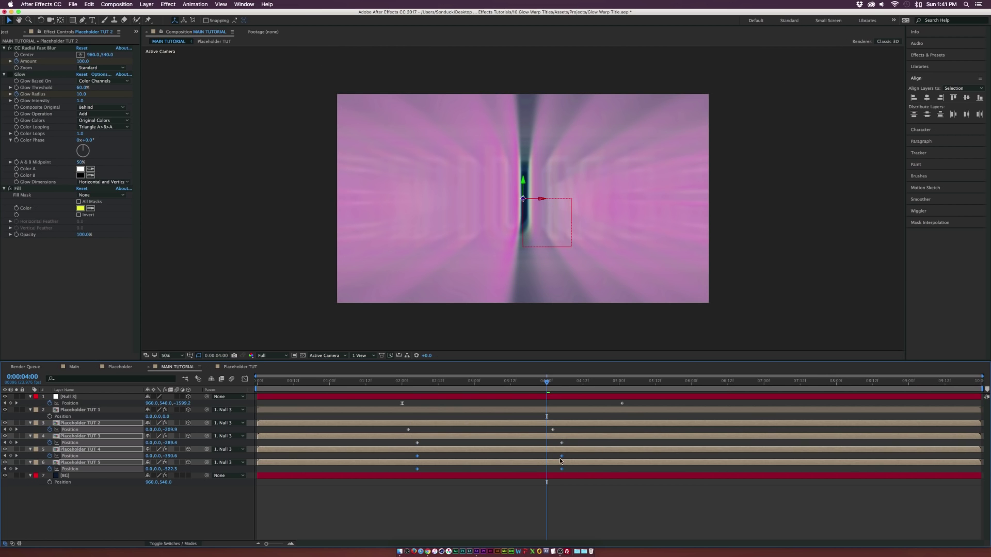
{"action": "left_click", "coordinate": [569, 456]}
{"action": "left_click_drag", "start_coordinate": [599, 455], "coordinate": [583, 470]}
{"action": "left_click", "coordinate": [401, 470]}
{"action": "left_click", "coordinate": [520, 464]}
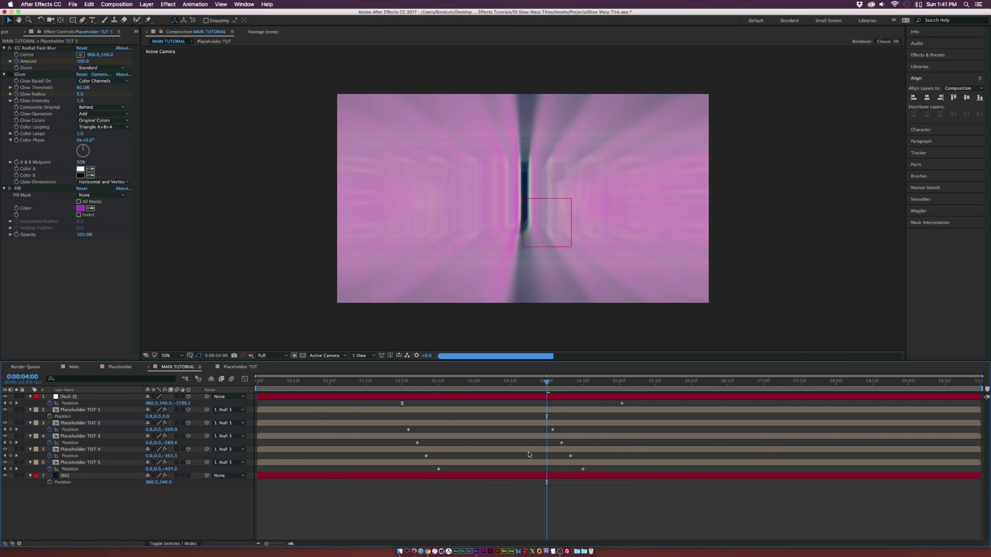
Go to 0:00:03:08, reveal Opacity for all layers and set the Opacity of Placeholder TUT 5 to 50%
{"action": "left_click", "coordinate": [439, 382]}
{"action": "left_click_drag", "start_coordinate": [439, 383], "coordinate": [498, 383]}
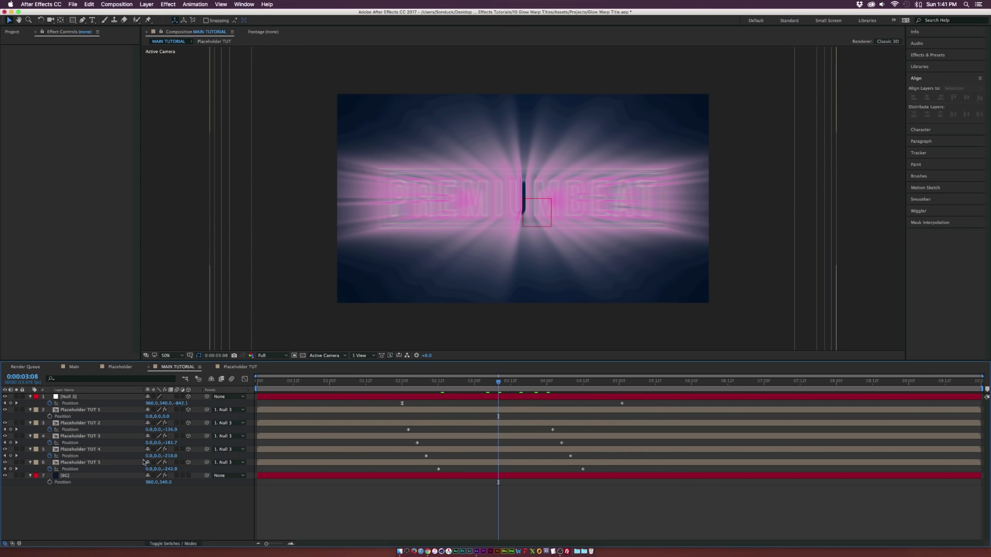
{"action": "key", "text": "t"}
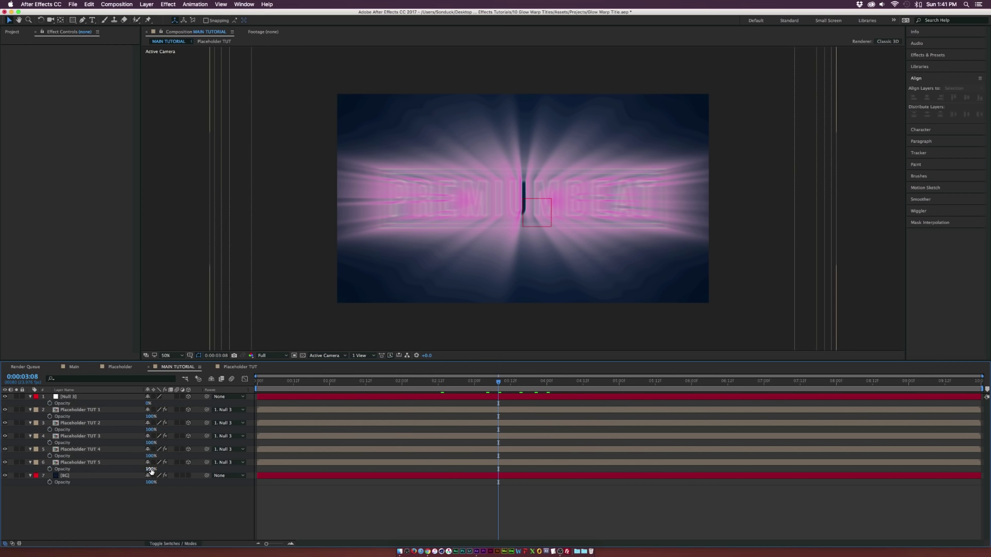
{"action": "left_click_drag", "start_coordinate": [150, 469], "coordinate": [145, 496]}
{"action": "key", "text": "super+z"}
{"action": "left_click", "coordinate": [150, 468]}
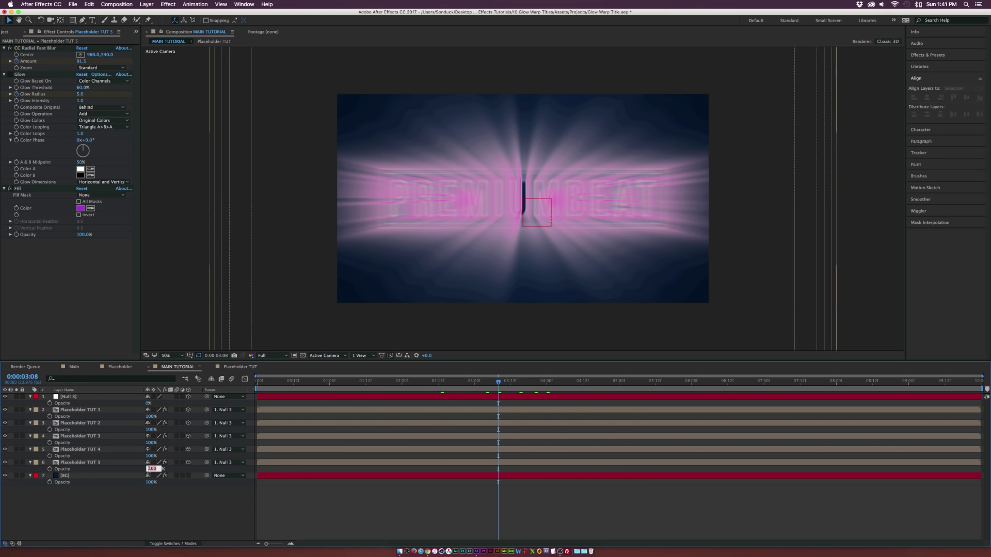
{"action": "type", "text": "50"}
{"action": "key", "text": "Return"}
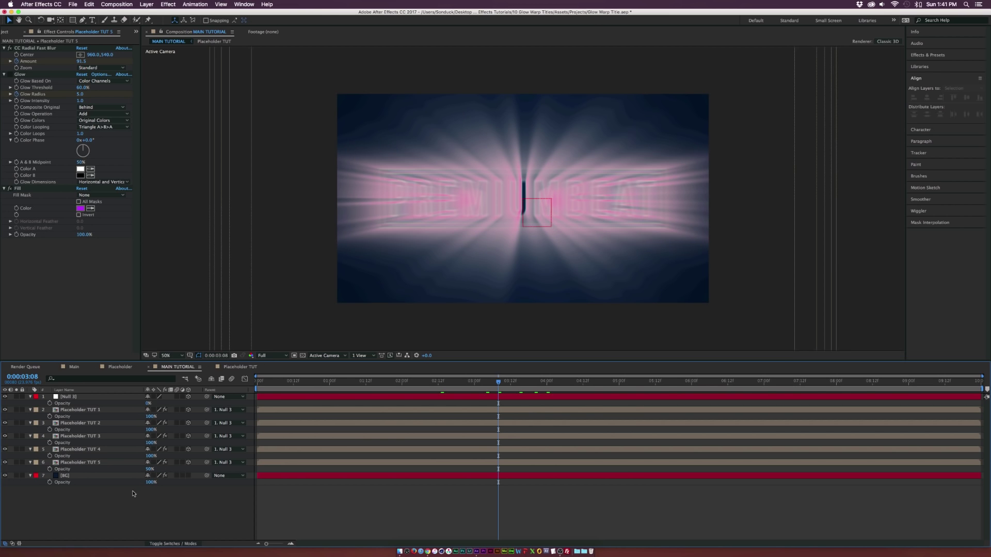
Set the Opacity of Placeholder TUT 3 to 25% and of Placeholder TUT 2 to 50%
{"action": "left_click", "coordinate": [89, 463]}
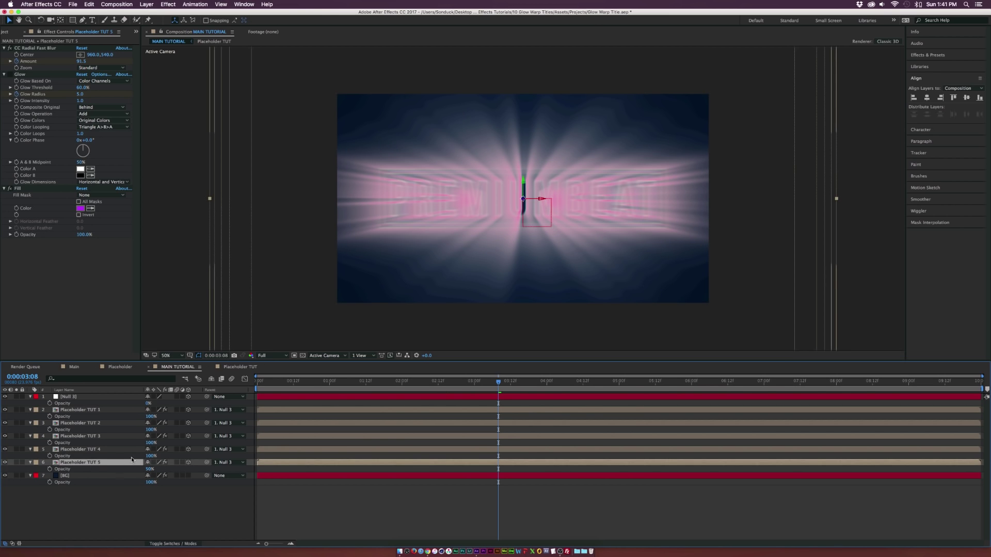
{"action": "left_click", "coordinate": [150, 443]}
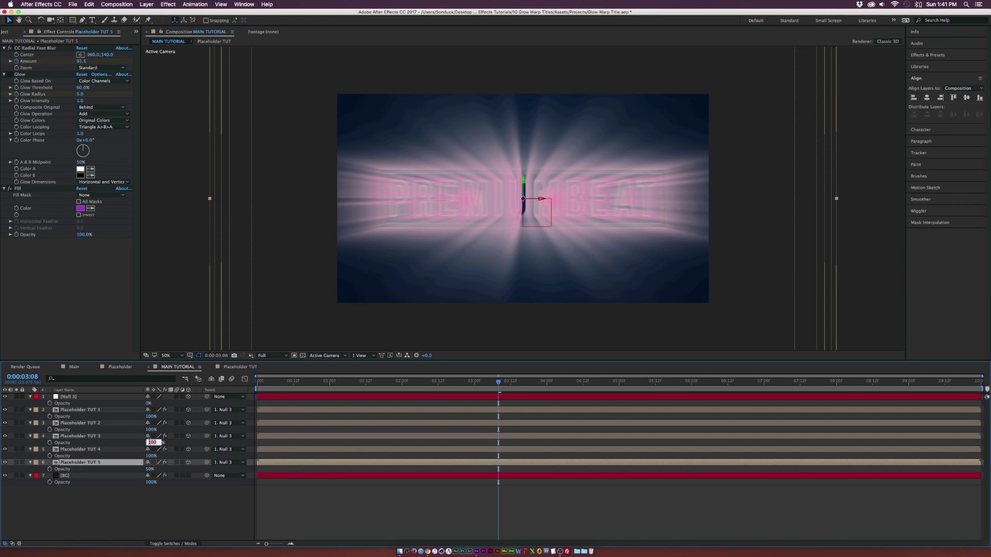
{"action": "type", "text": "25"}
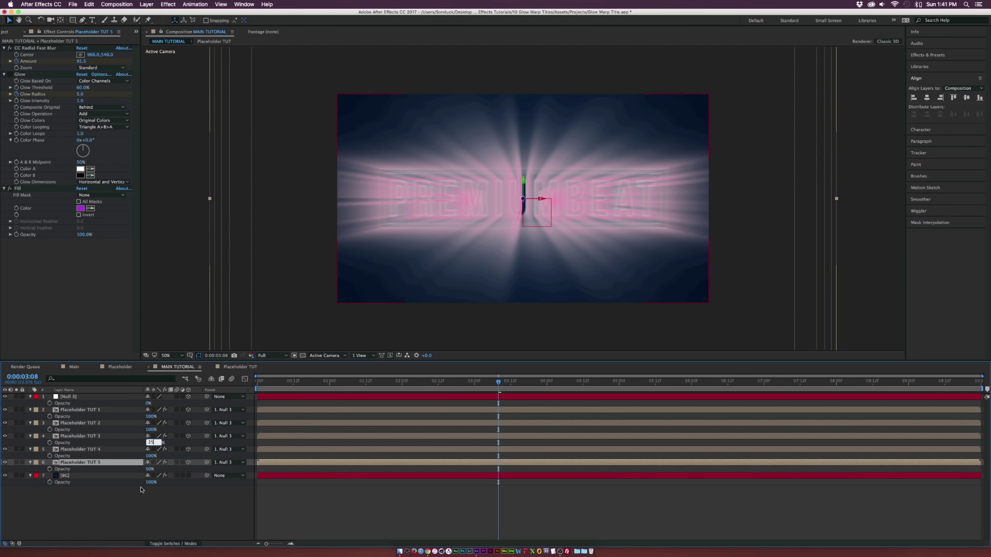
{"action": "left_click", "coordinate": [145, 516]}
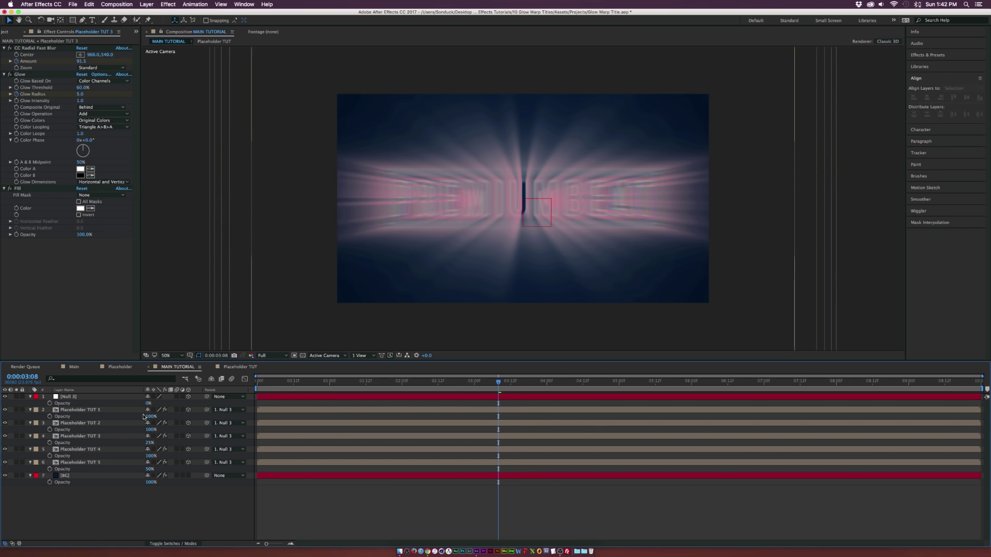
{"action": "left_click", "coordinate": [149, 431]}
{"action": "type", "text": "50"}
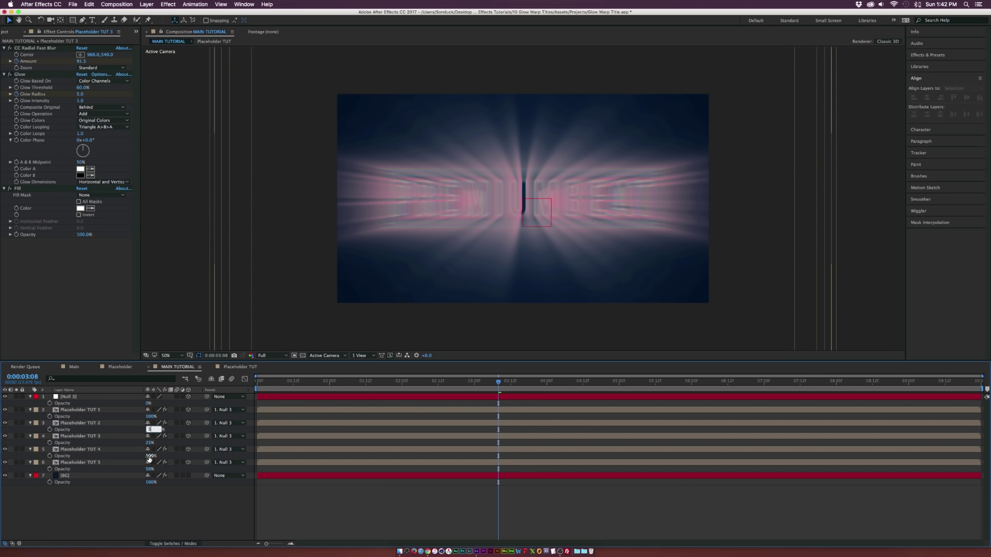
{"action": "left_click", "coordinate": [159, 517]}
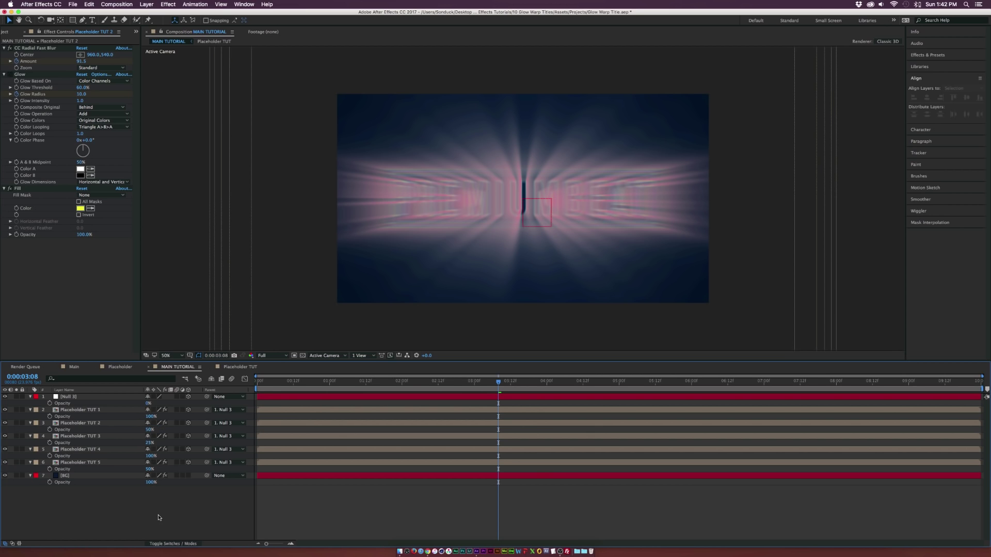
Check the title at 0:00:02:20 and 0:00:03:11, duplicate Placeholder TUT 1 and reveal the copy's keyframed properties
{"action": "left_click", "coordinate": [461, 382]}
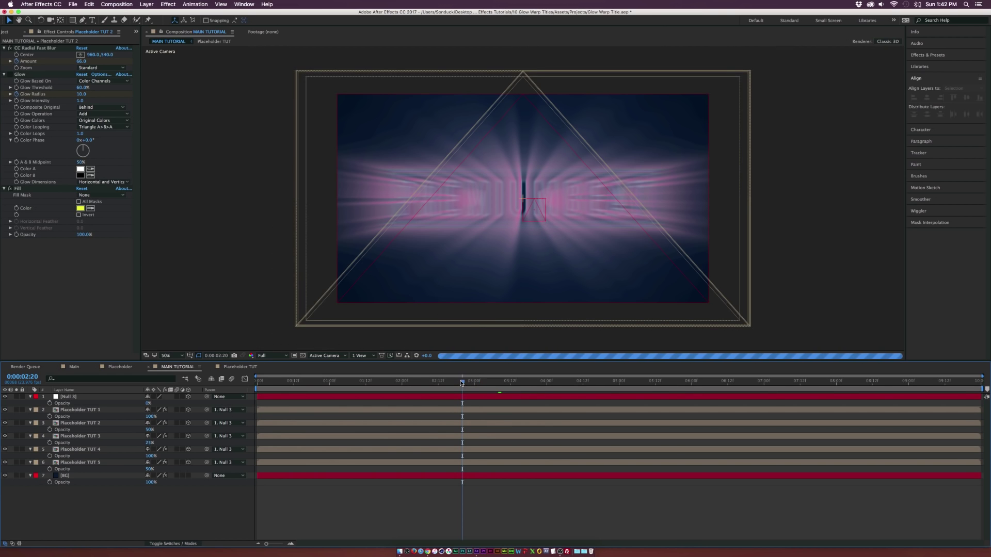
{"action": "key", "text": "space"}
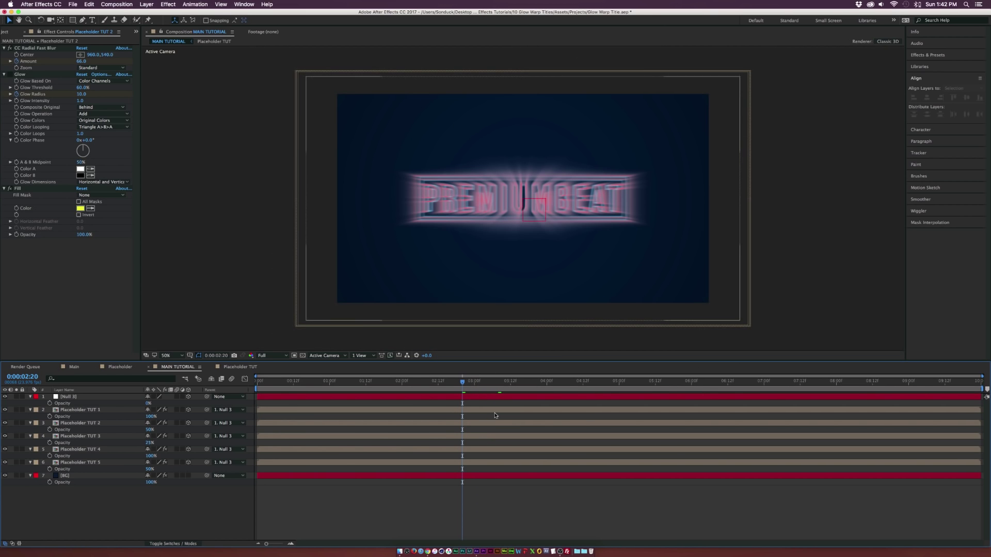
{"action": "left_click", "coordinate": [509, 383]}
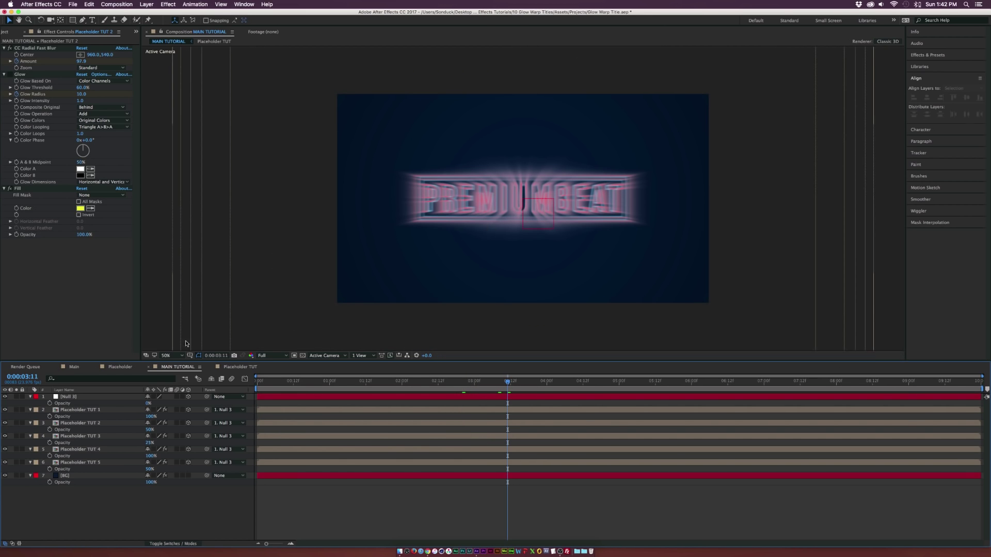
{"action": "left_click", "coordinate": [81, 410]}
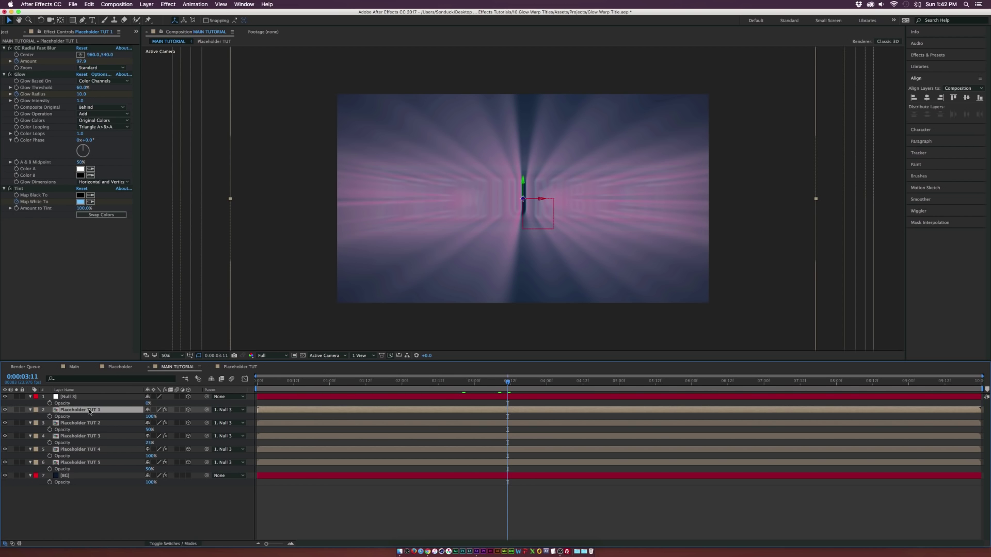
{"action": "key", "text": "super+d"}
{"action": "key", "text": "u"}
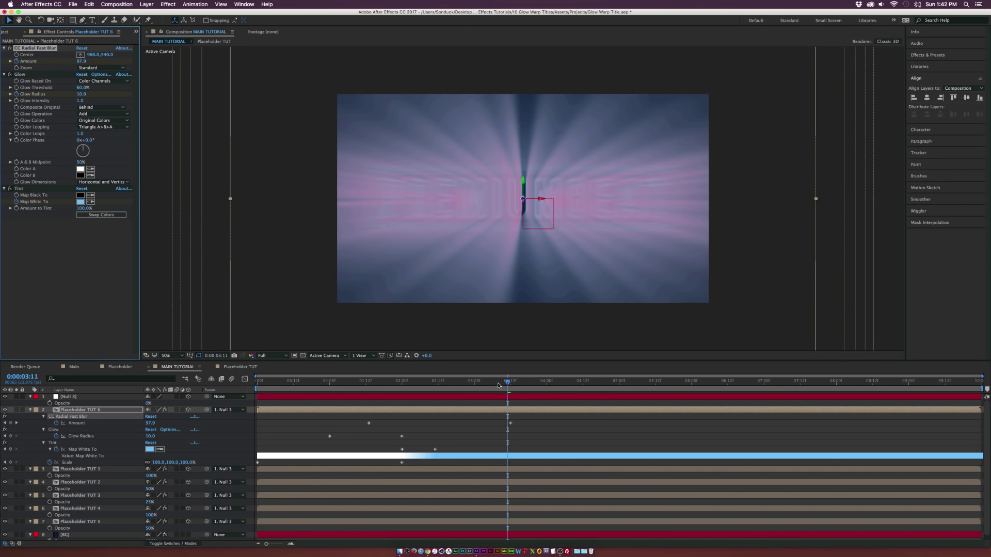
Set the CC Radial Fast Blur Amount of the Placeholder TUT 1 copy to 25 at 0:00:03:12
{"action": "left_click_drag", "start_coordinate": [509, 384], "coordinate": [511, 383]}
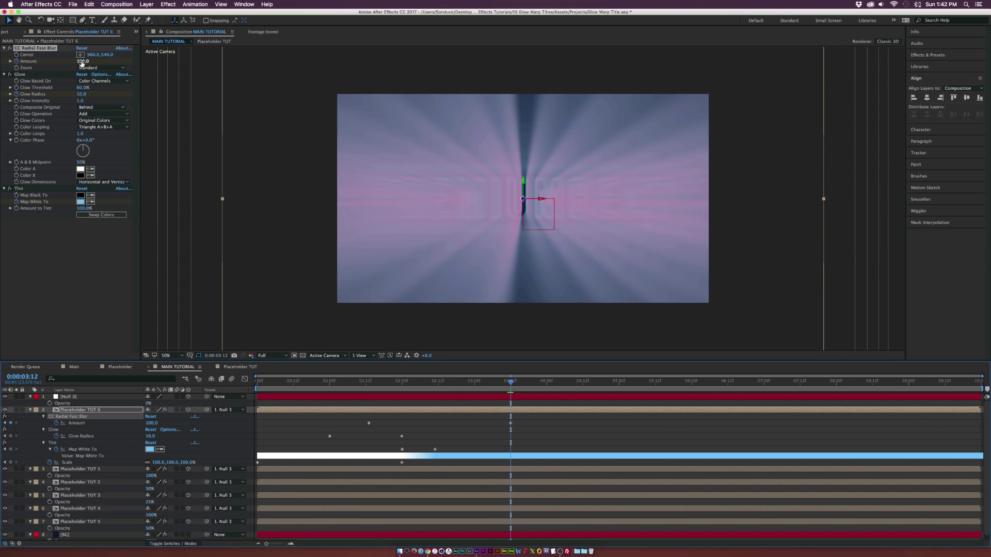
{"action": "left_click", "coordinate": [81, 61]}
{"action": "key", "text": "Return"}
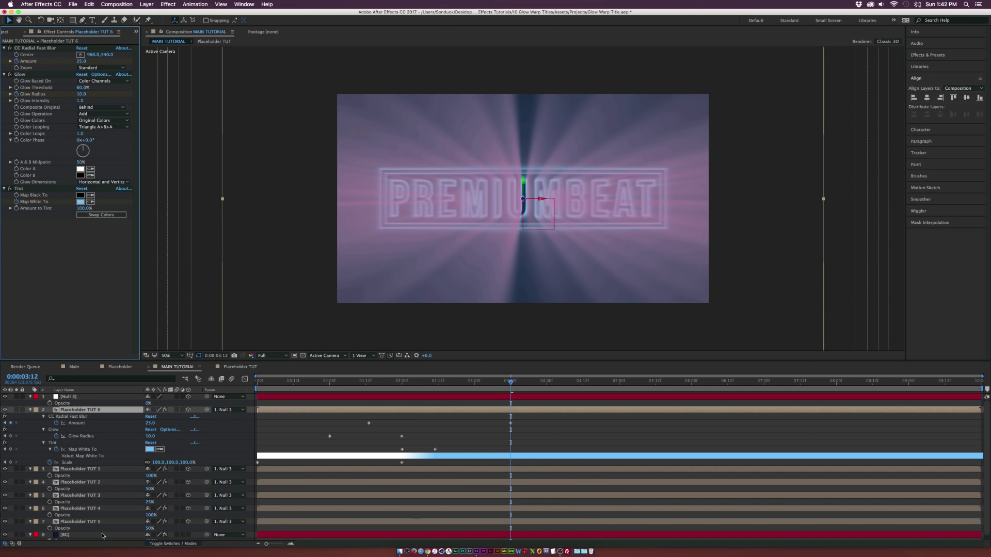
Reveal the keyframed properties of Placeholder TUT 2 and set its CC Radial Fast Blur Amount to 70 at 0:00:03:12
{"action": "left_click", "coordinate": [80, 482]}
{"action": "key", "text": "u"}
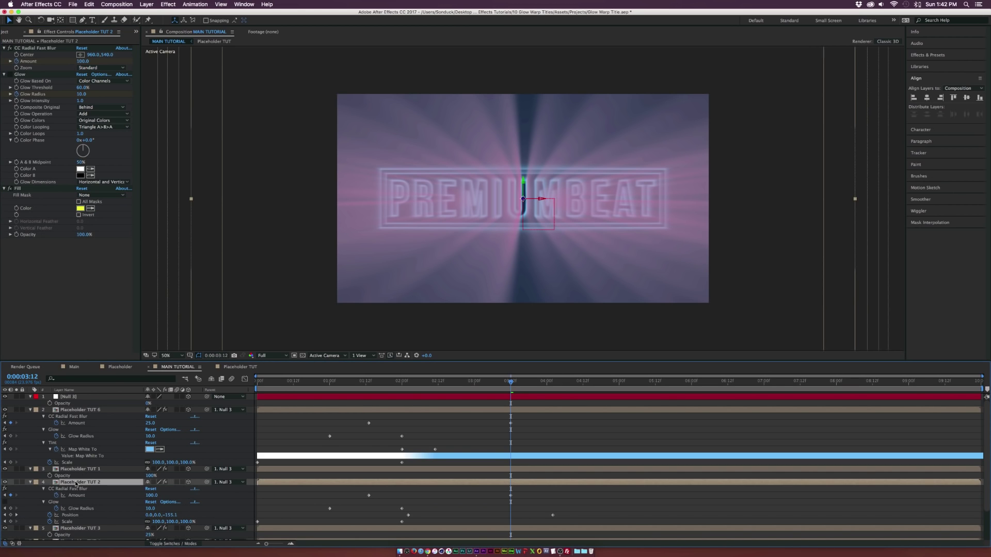
{"action": "left_click", "coordinate": [81, 60]}
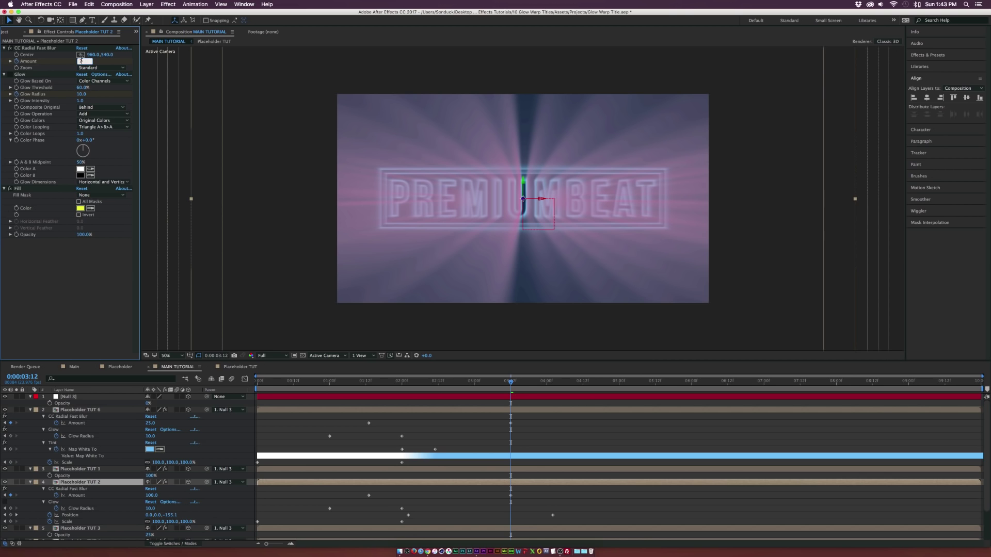
{"action": "type", "text": "70"}
{"action": "key", "text": "Return"}
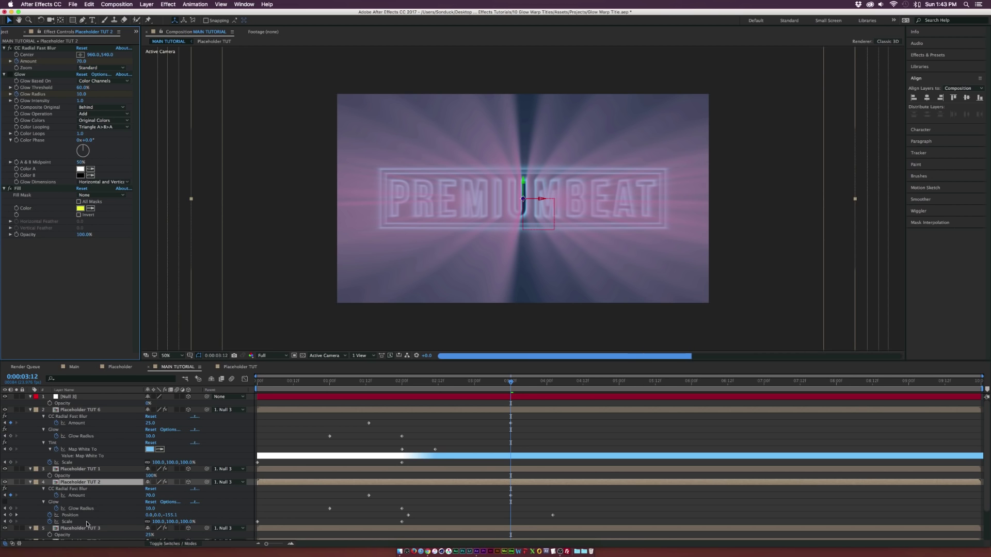
Set the CC Radial Fast Blur Amount of Placeholder TUT 3 to 50 at 0:00:03:12
{"action": "left_click", "coordinate": [80, 528]}
{"action": "left_click", "coordinate": [82, 61]}
{"action": "type", "text": "50"}
{"action": "key", "text": "Return"}
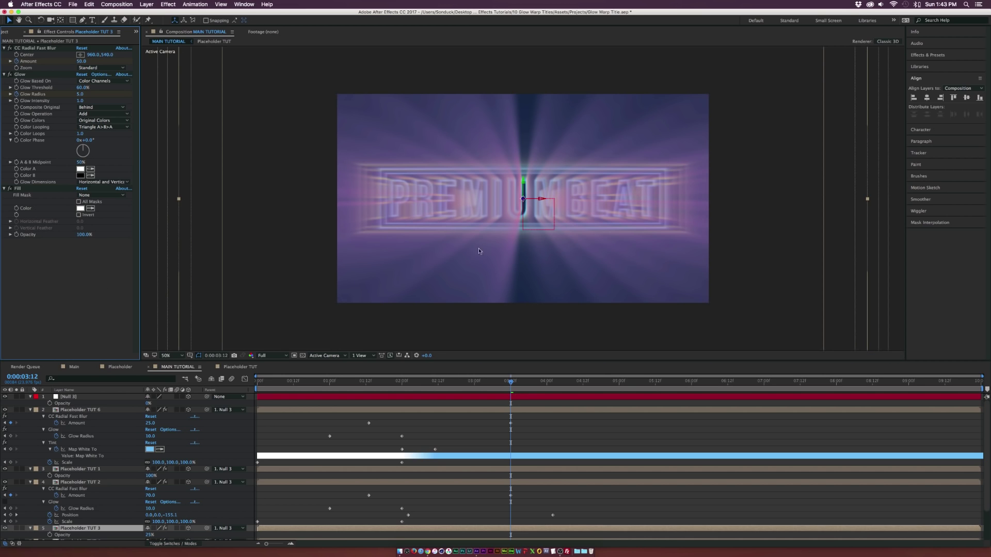
Set the CC Radial Fast Blur Amount of Placeholder TUT 4 to 80 at 0:00:03:12
{"action": "scroll", "coordinate": [155, 481], "scroll_direction": "down", "scroll_amount": 3}
{"action": "left_click", "coordinate": [88, 504]}
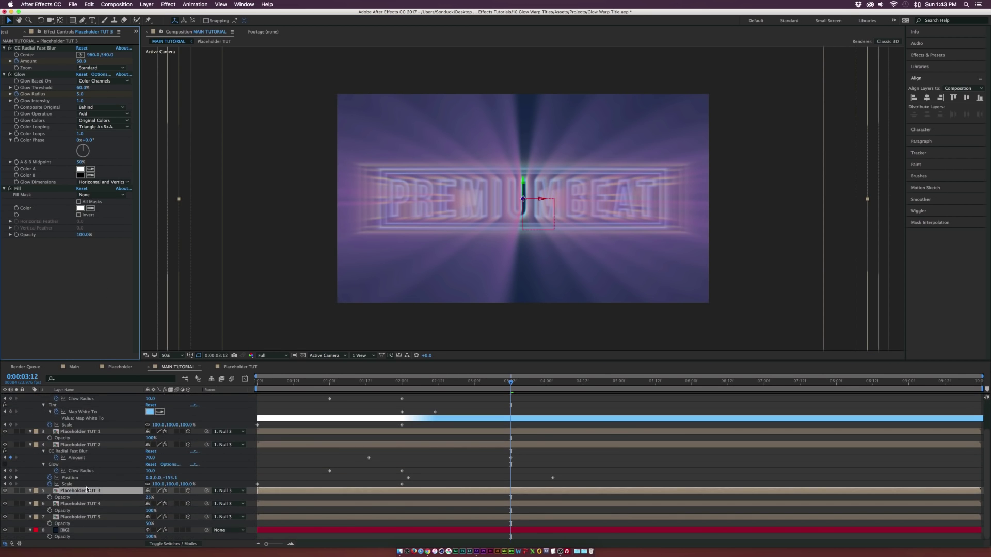
{"action": "left_click", "coordinate": [82, 61]}
{"action": "type", "text": "25"}
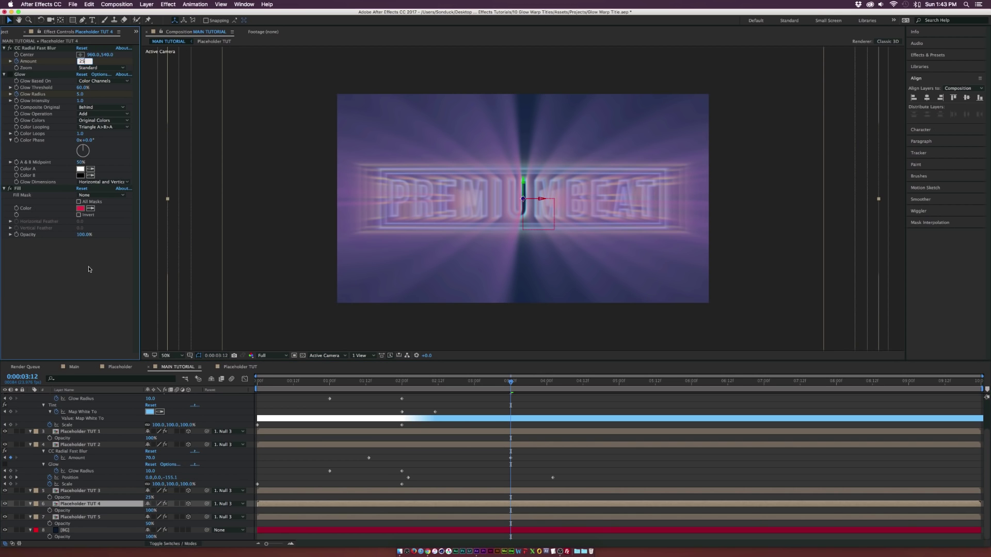
{"action": "key", "text": "Return"}
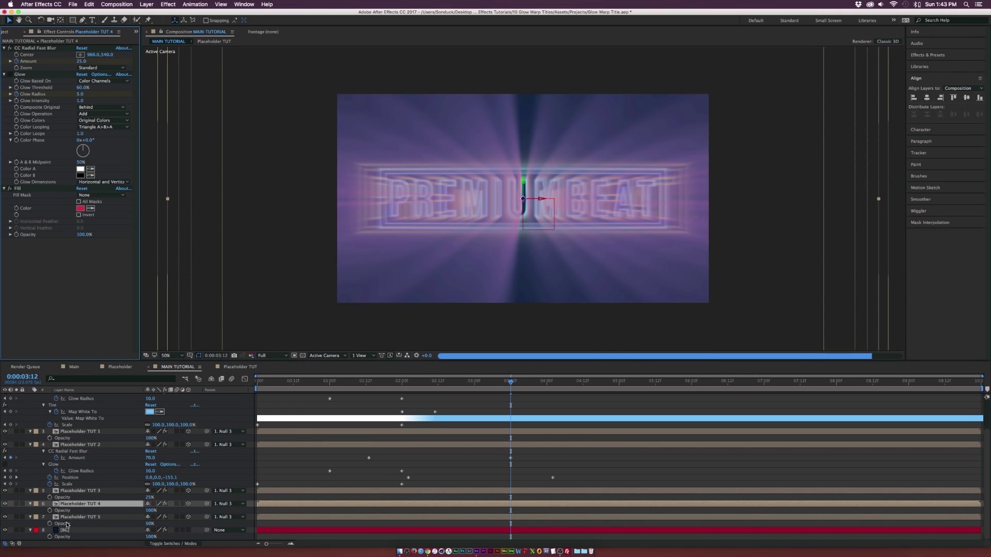
{"action": "left_click", "coordinate": [81, 61]}
{"action": "type", "text": "80"}
{"action": "key", "text": "Return"}
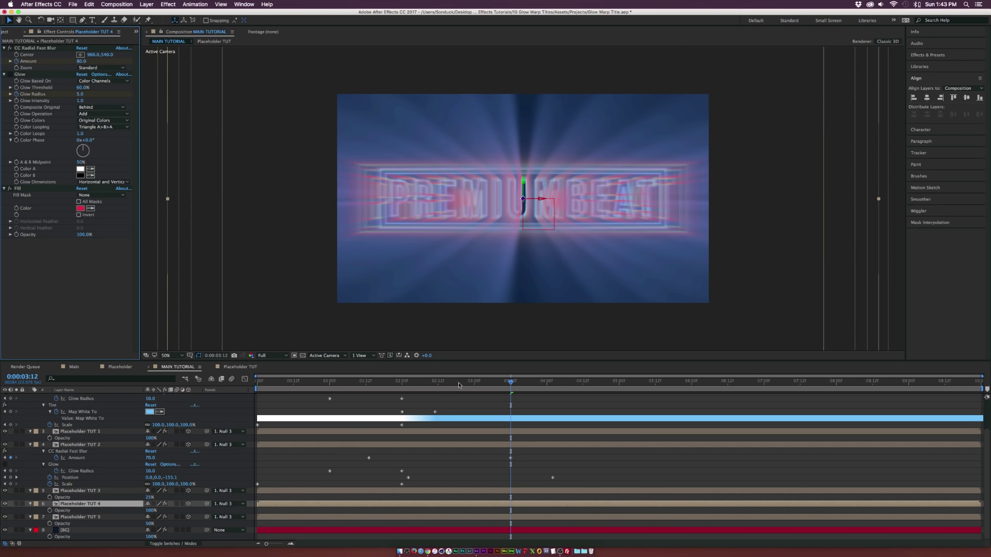
Scrub through the composition back to 0:00:02:15 to review the updated blur and color layers
{"action": "left_click_drag", "start_coordinate": [494, 383], "coordinate": [631, 384]}
{"action": "left_click", "coordinate": [535, 383]}
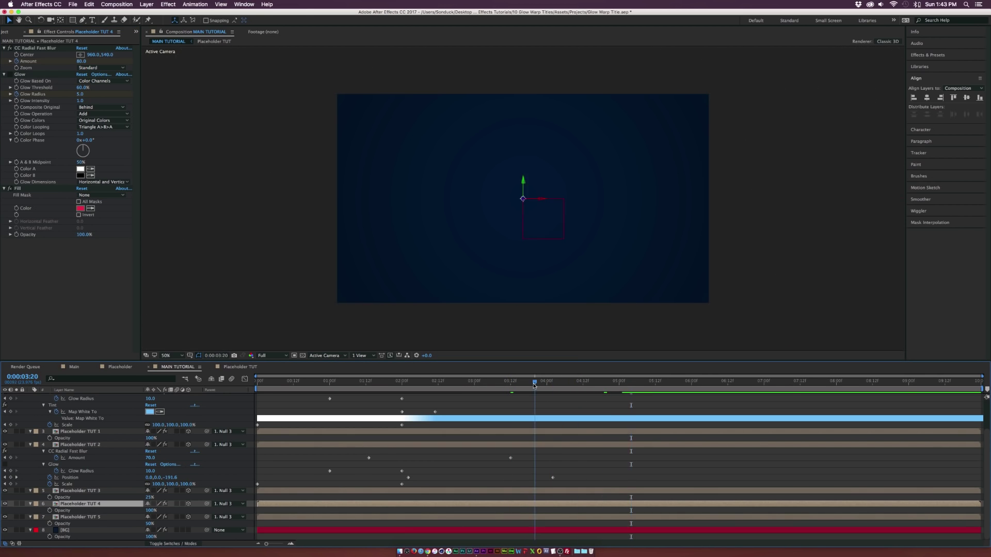
{"action": "left_click_drag", "start_coordinate": [535, 383], "coordinate": [447, 383]}
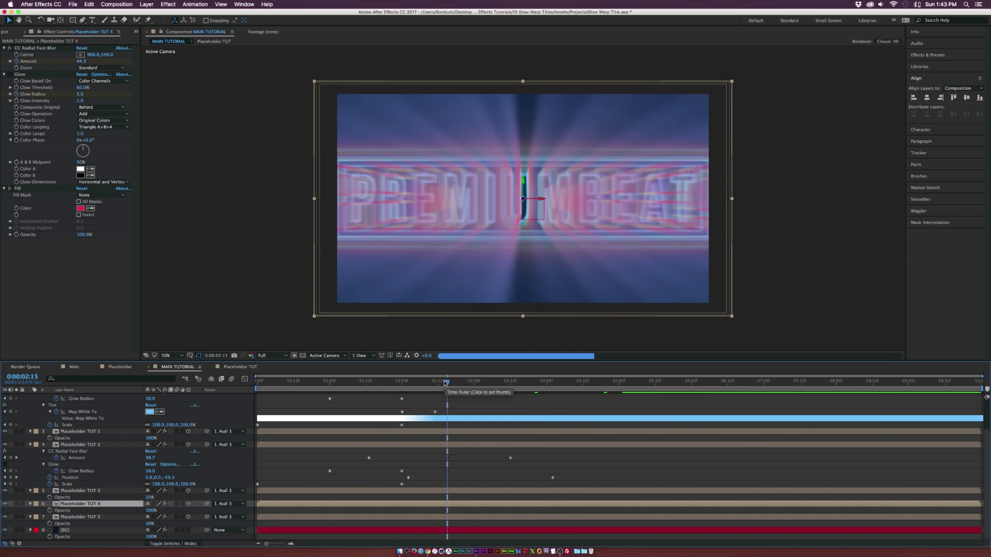